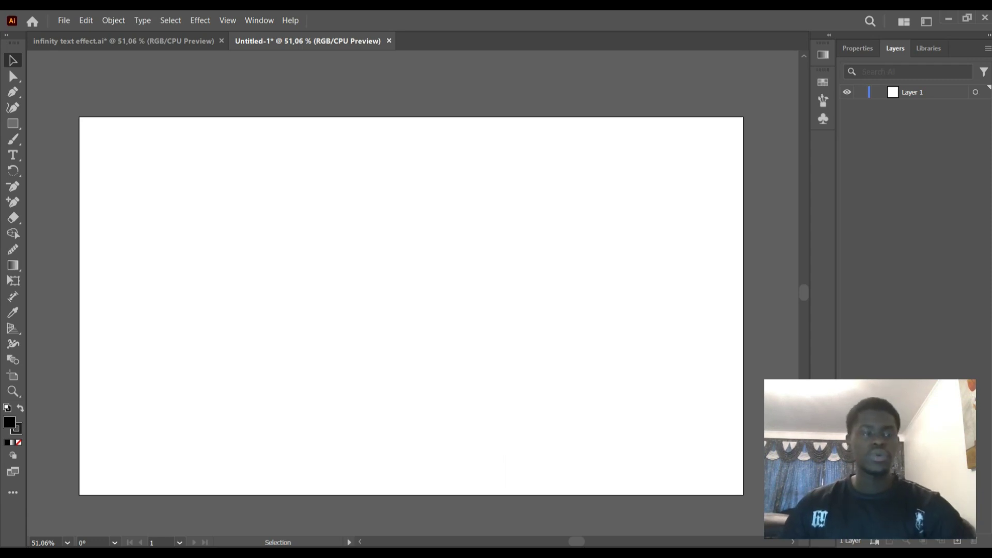
Draw a black-filled rectangle that covers the whole artboard
left_click(13, 123)
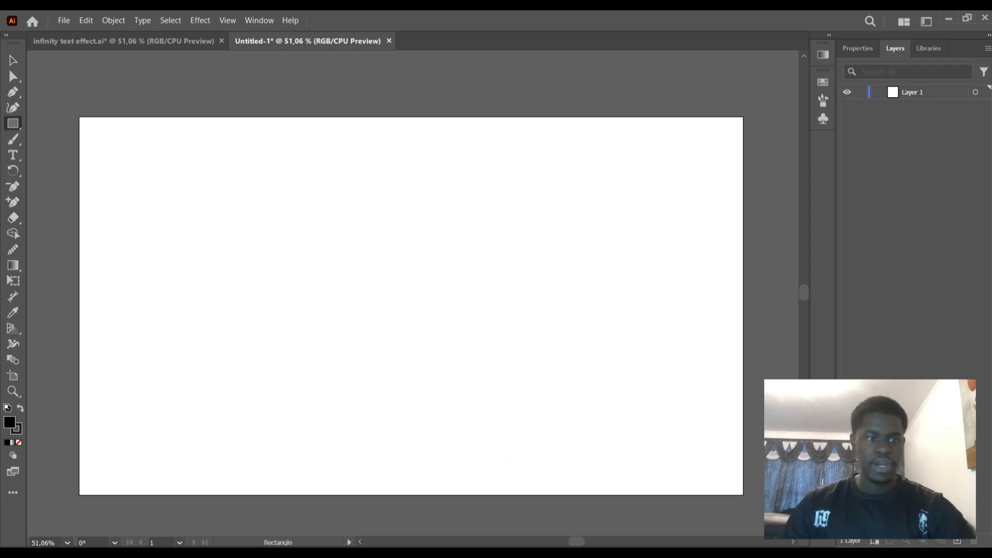
mouse_move(79, 117)
left_mouse_down()
mouse_move(219, 155)
mouse_move(744, 495)
left_mouse_up()
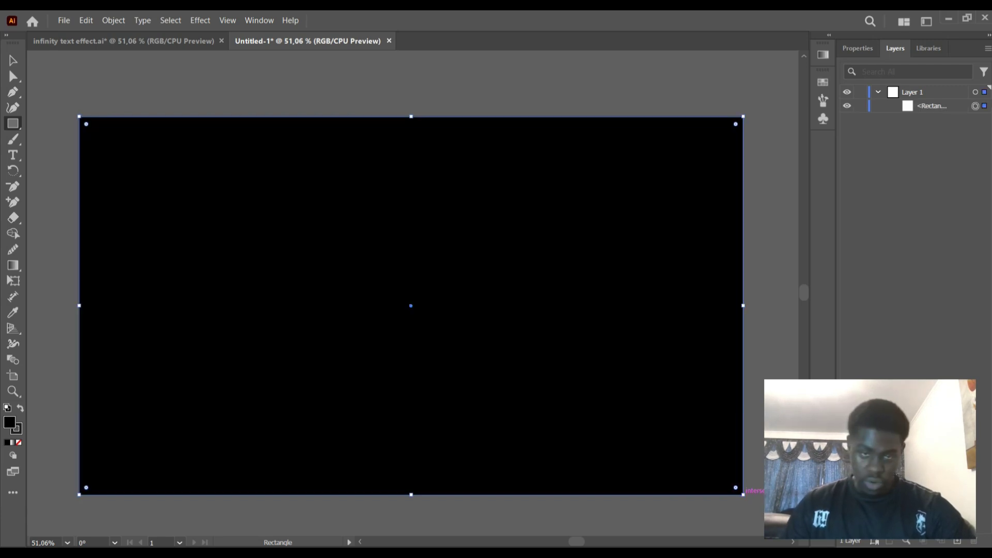
Cut the six colour swatches from infinity text effect.ai and place them above the artboard in the Untitled-1 document
left_click(123, 41)
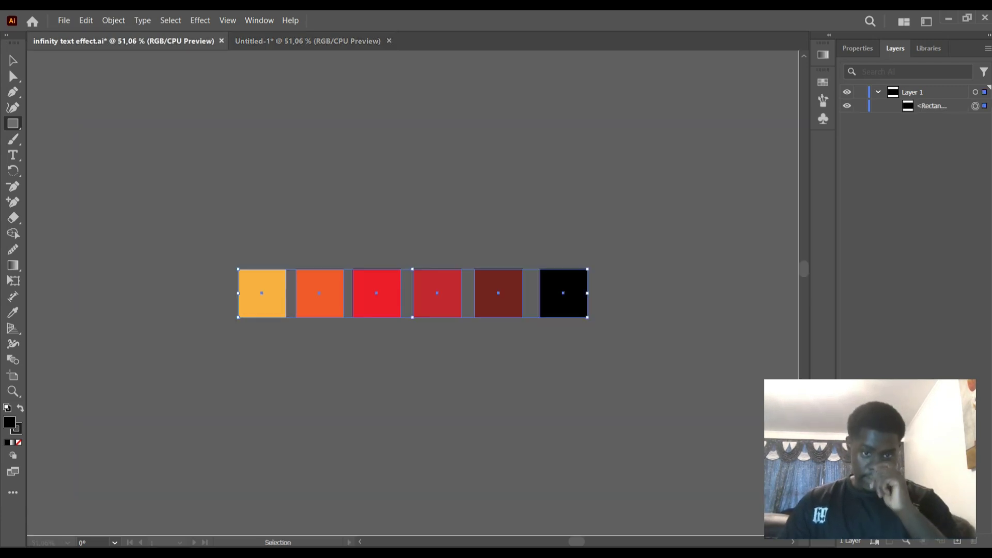
left_click(13, 60)
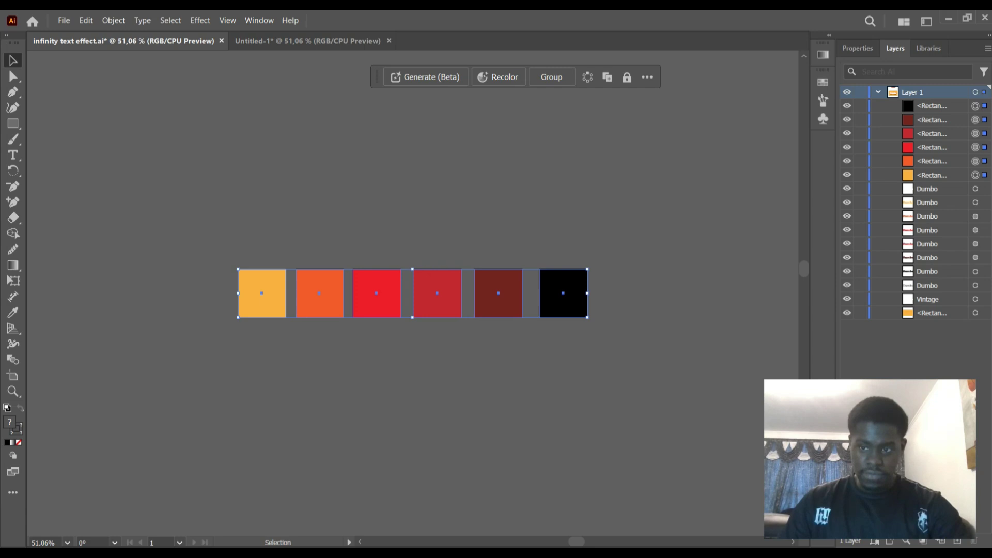
left_click(858, 48)
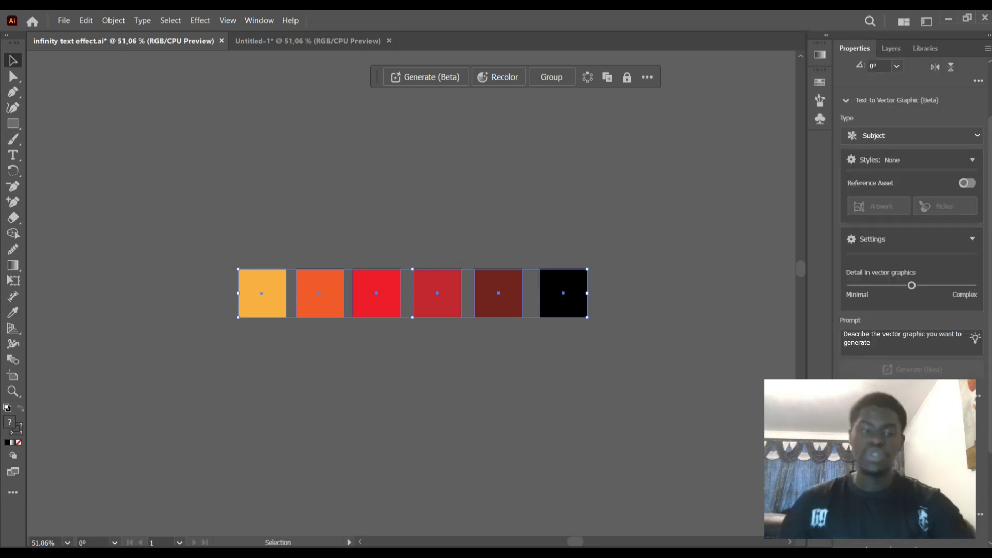
key("ctrl+shift+a")
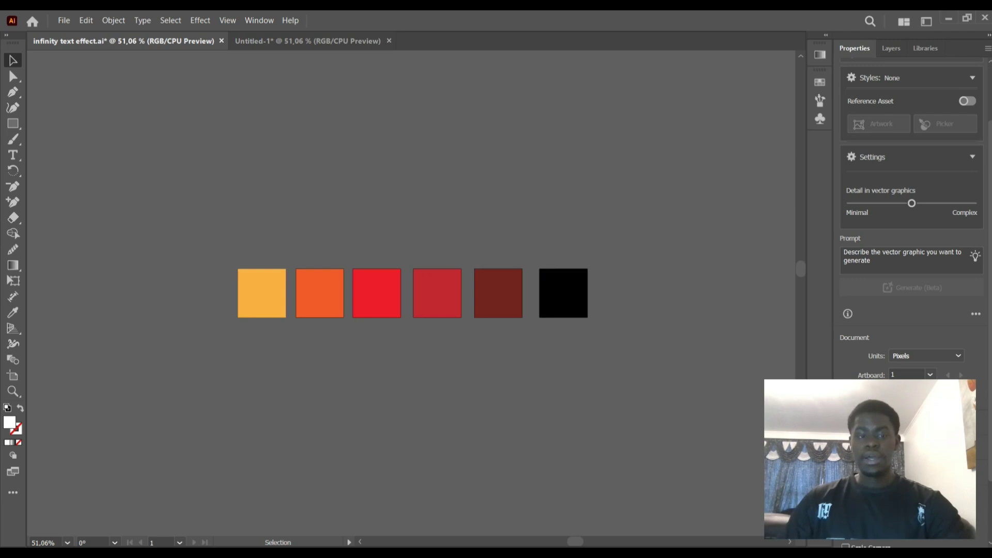
left_click_drag(546, 315, 620, 337)
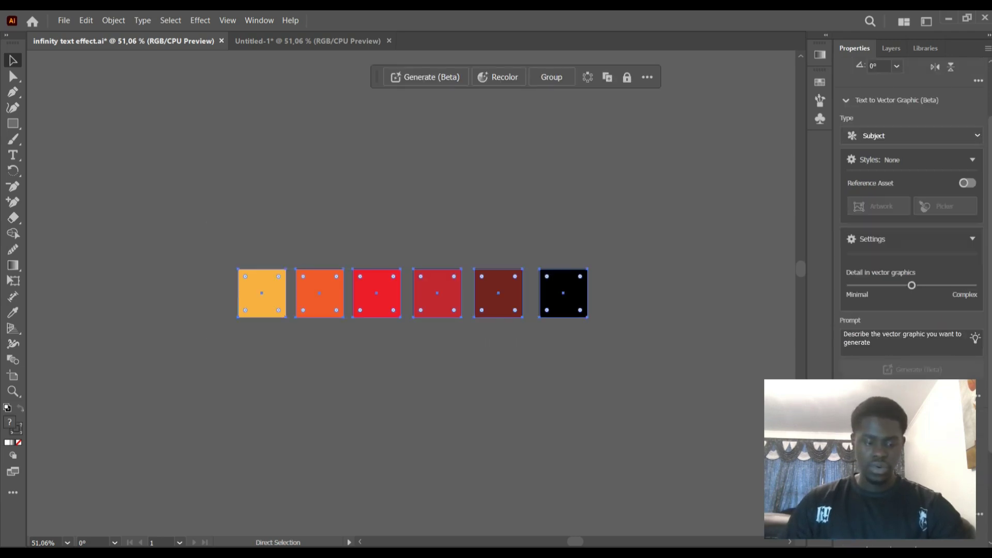
key("ctrl+x")
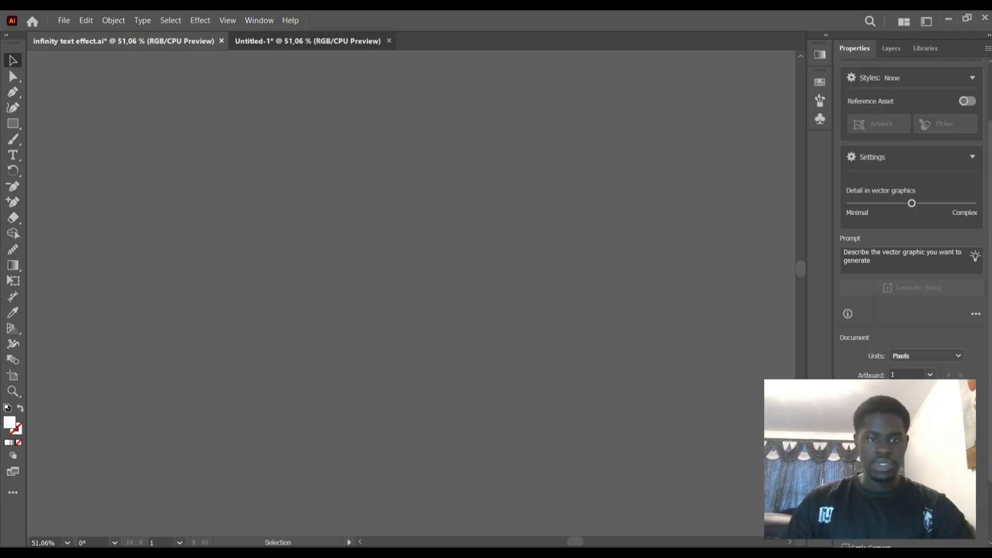
key("ctrl+Tab")
left_click(411, 306)
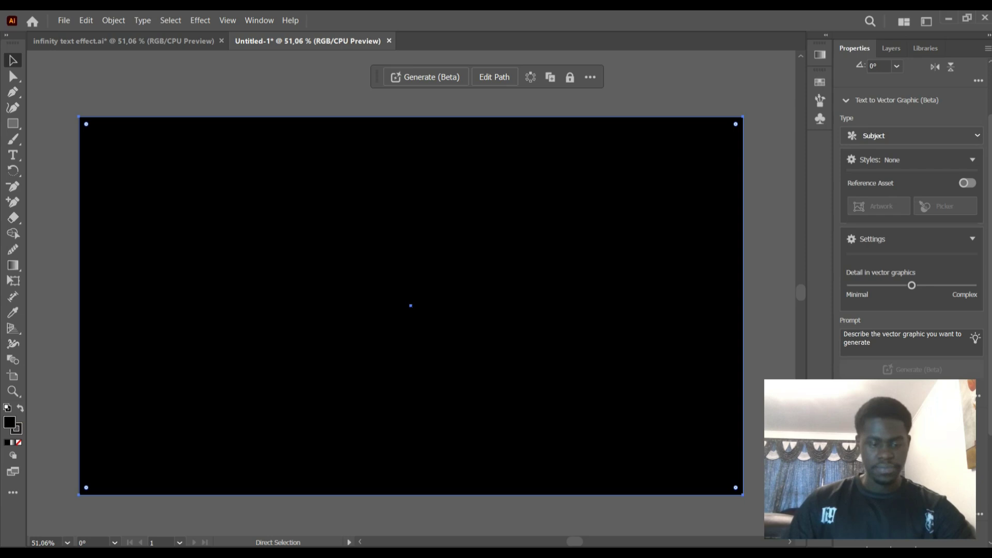
left_click_drag(389, 405, 412, 156)
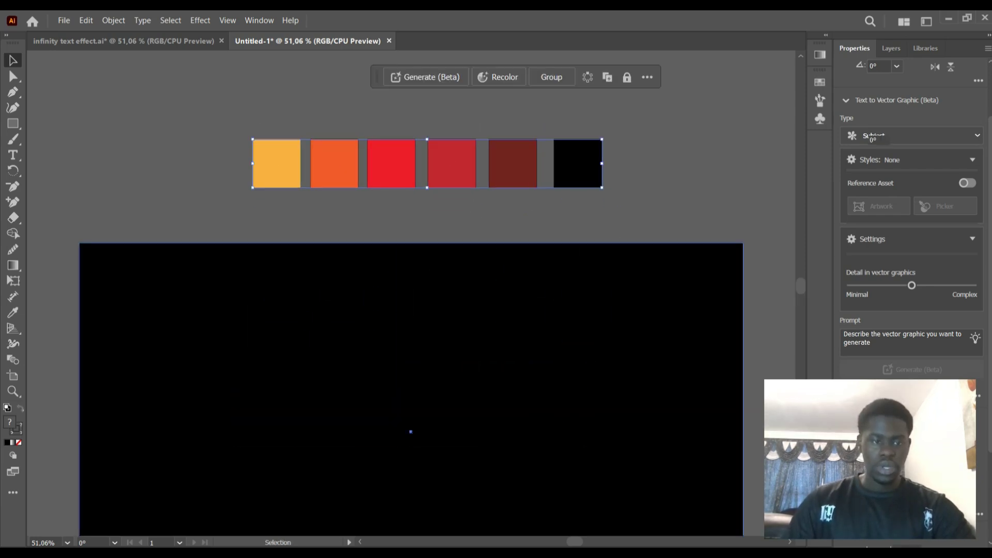
Fill the artboard-sized rectangle with the yellow-orange swatch colour using the Eyedropper, and lock the rectangle
left_click(429, 320)
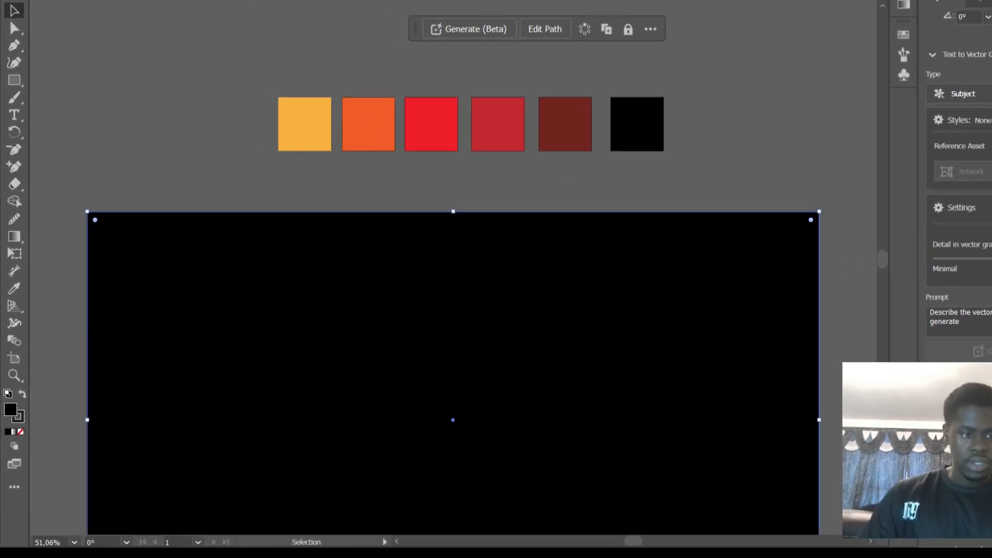
key("i")
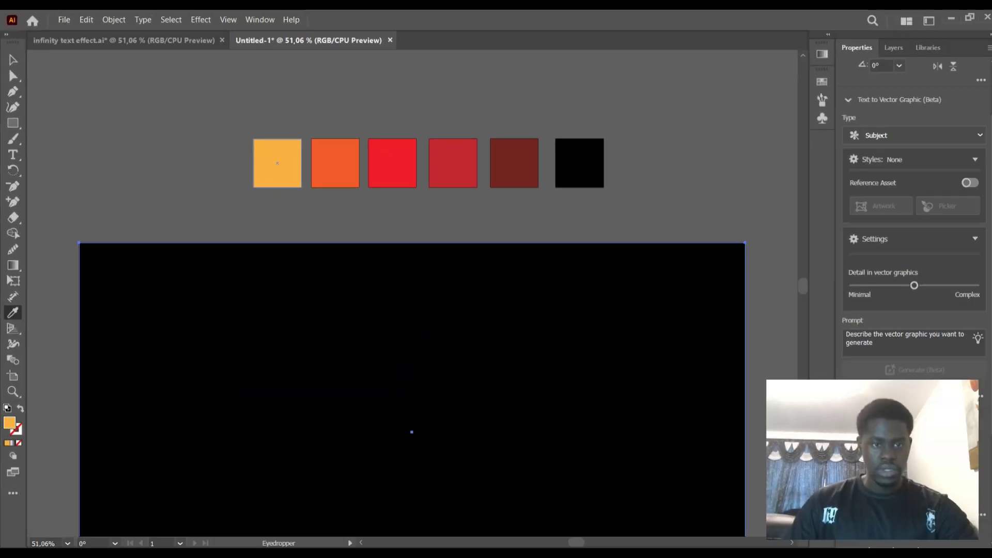
left_click(332, 86)
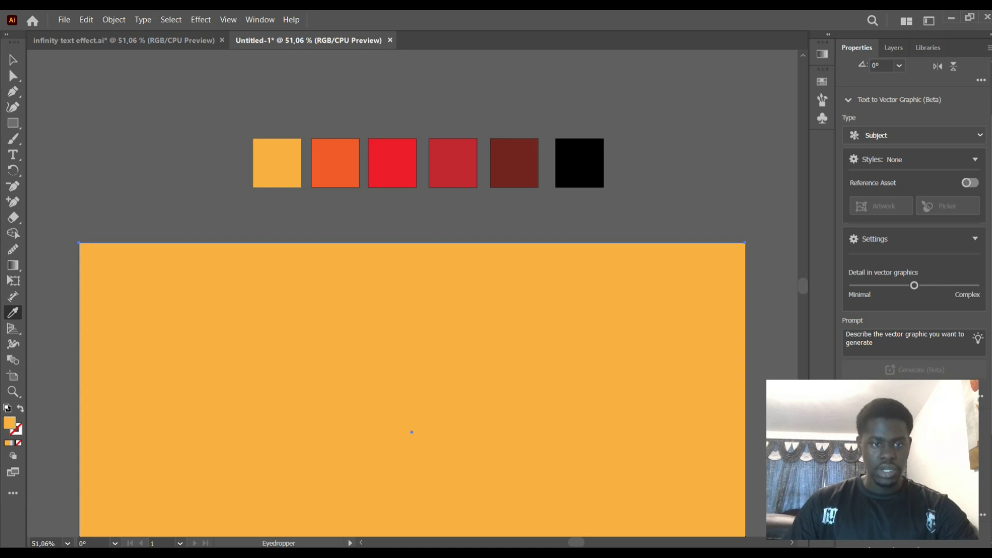
key("v")
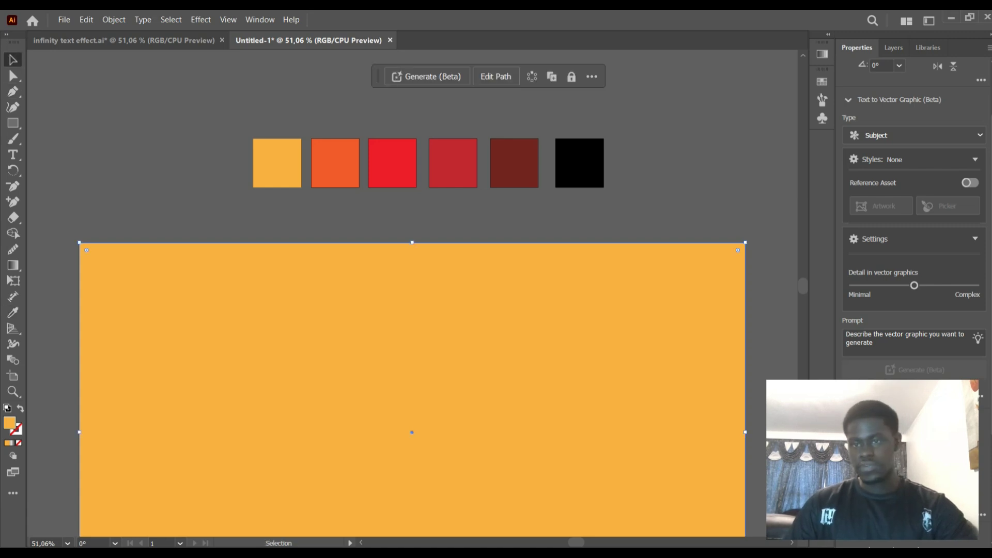
left_click(893, 47)
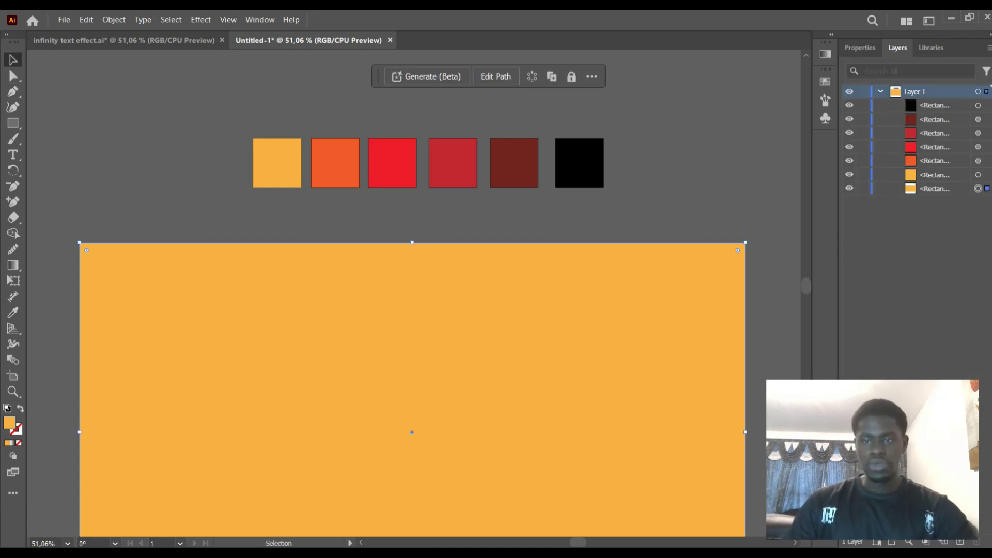
left_click(863, 188)
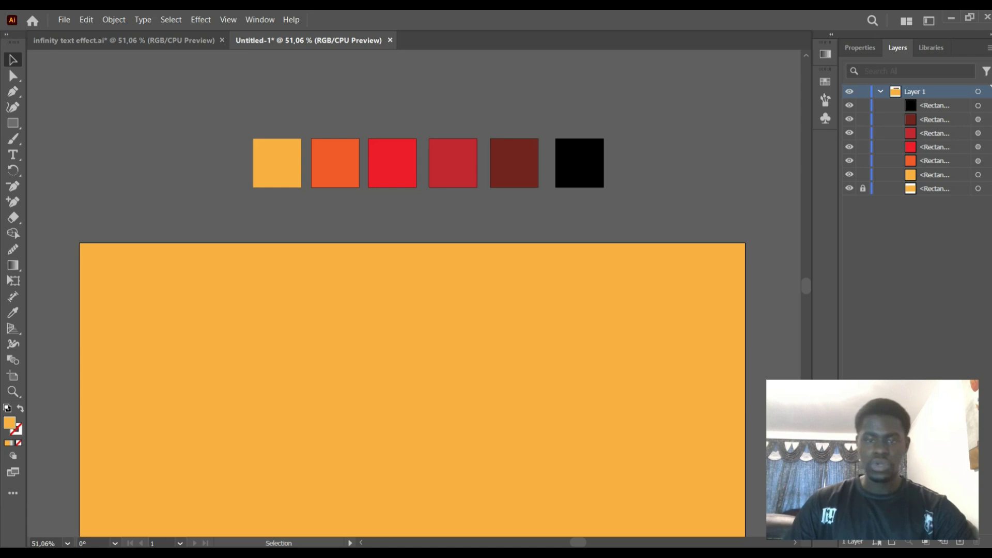
Add a placeholder point text on the artboard and scale it up to about 119.5 pt
key("t")
scroll(414, 294, "down", 5)
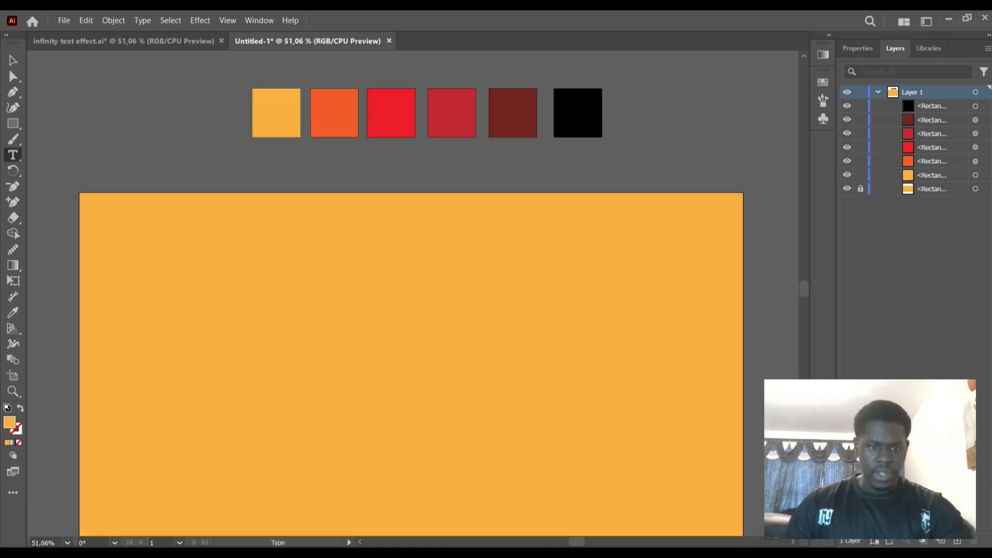
scroll(413, 295, "up", 2)
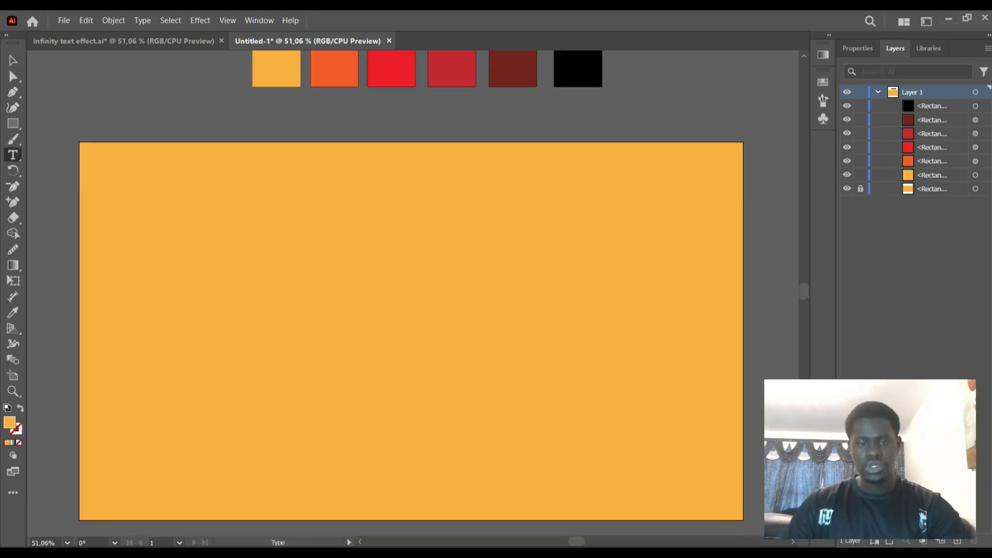
left_click(368, 297)
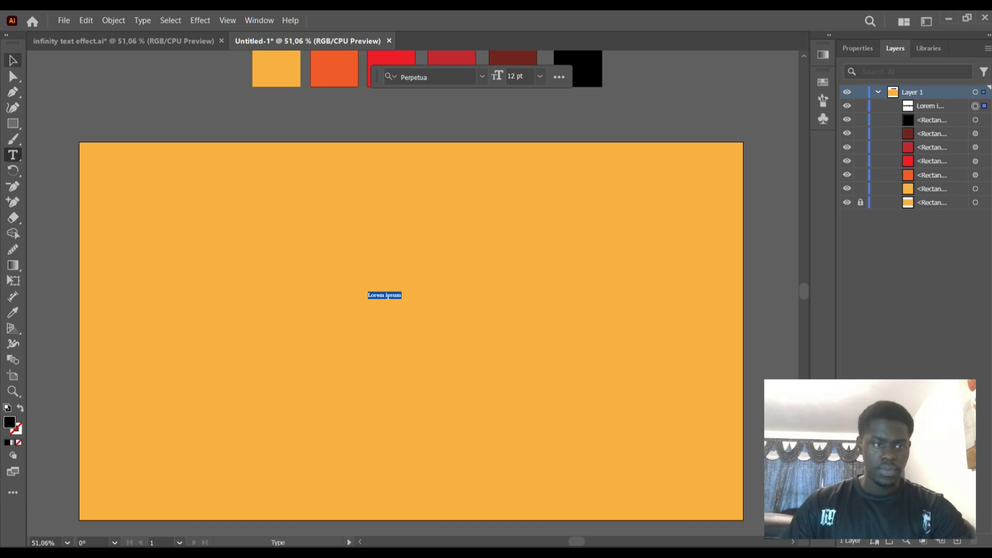
key("Escape")
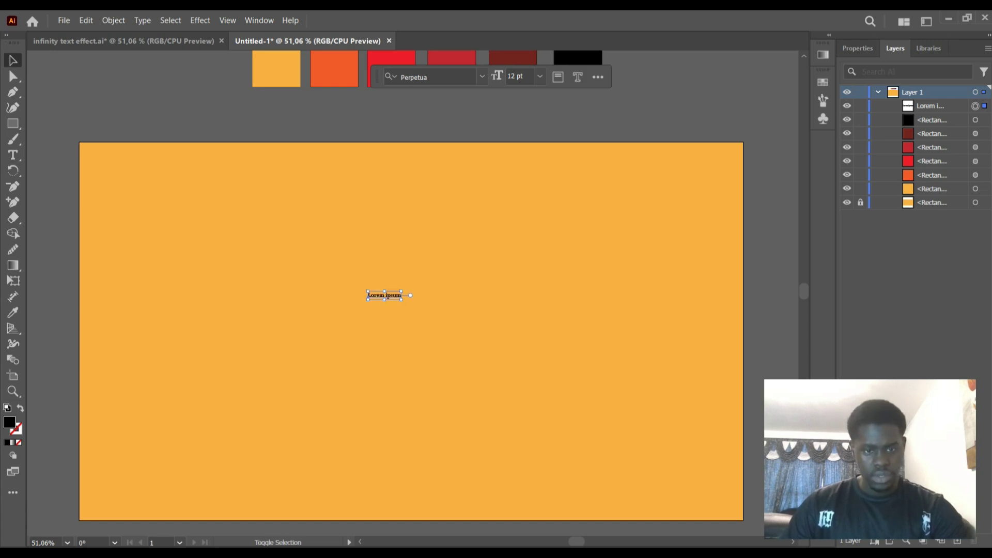
left_click_drag(401, 300, 721, 468)
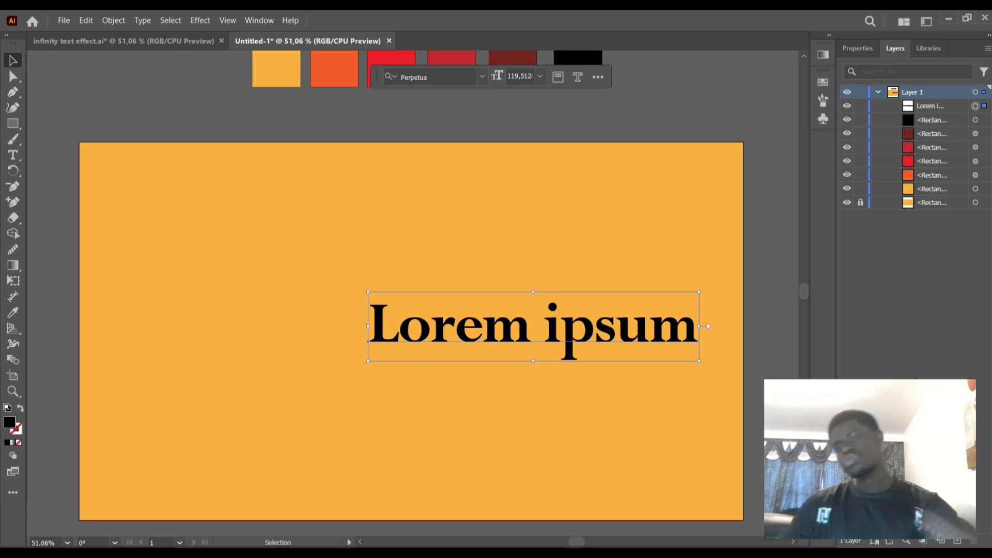
Change the placeholder text's font to Bugaki Regular and move the text to the middle of the artboard
left_click(857, 48)
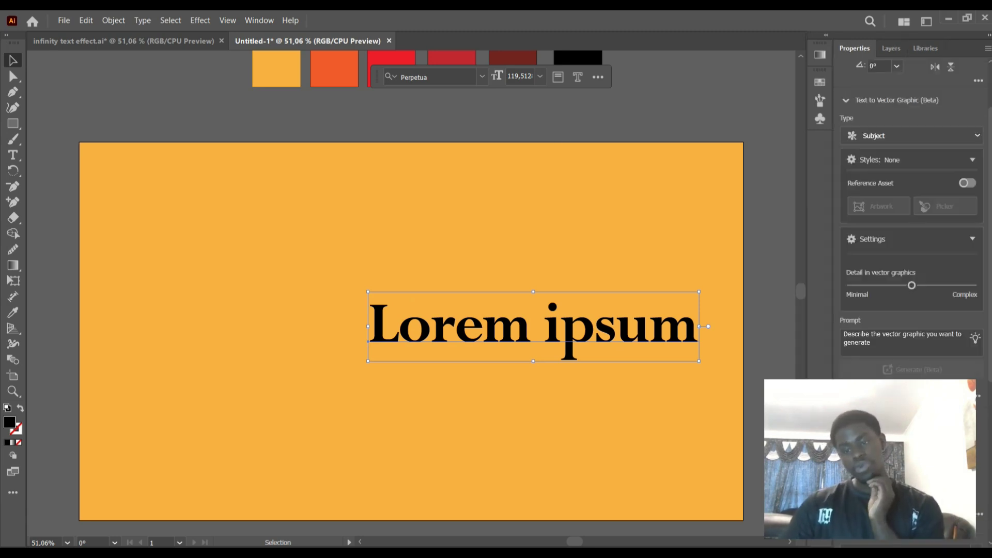
left_click_drag(947, 389, 213, 62)
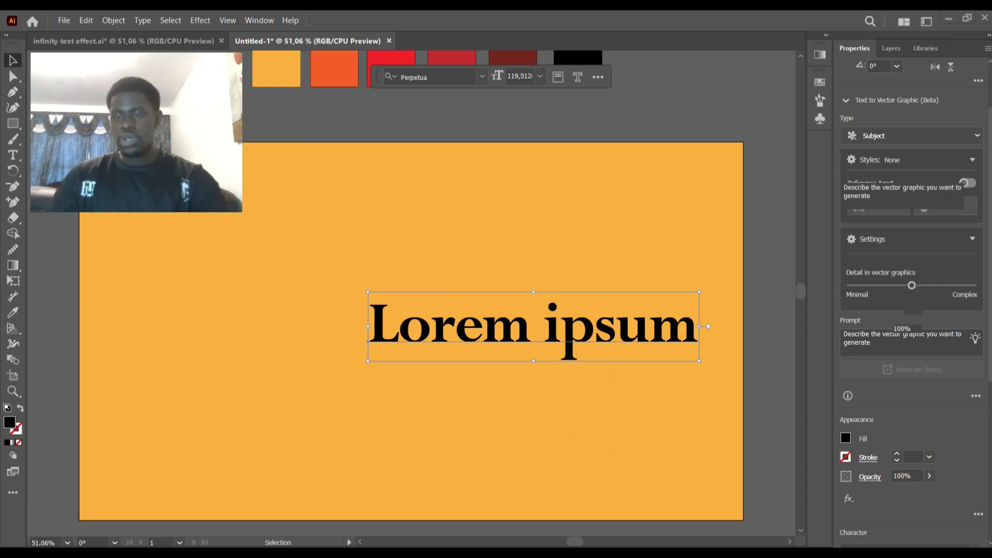
scroll(912, 290, "down", 3)
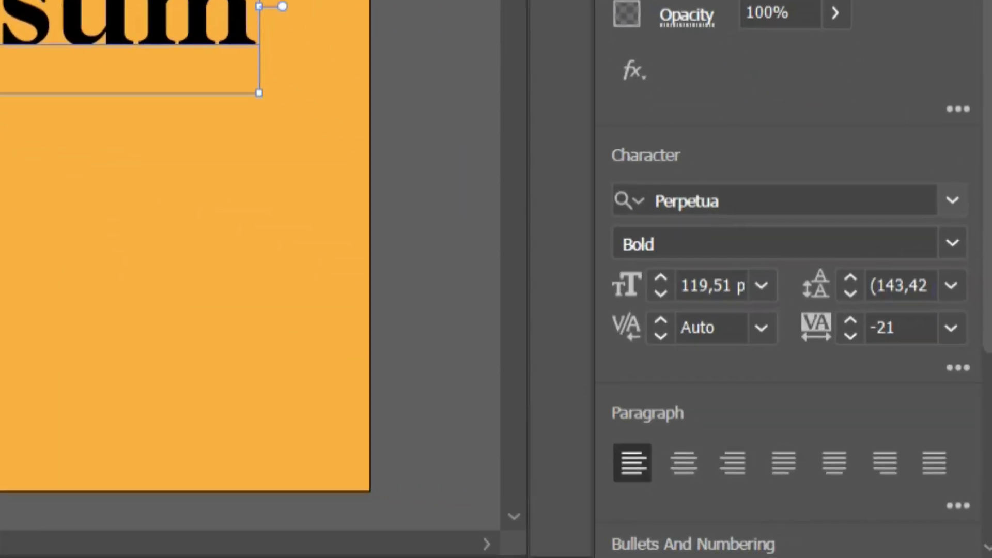
left_click(909, 404)
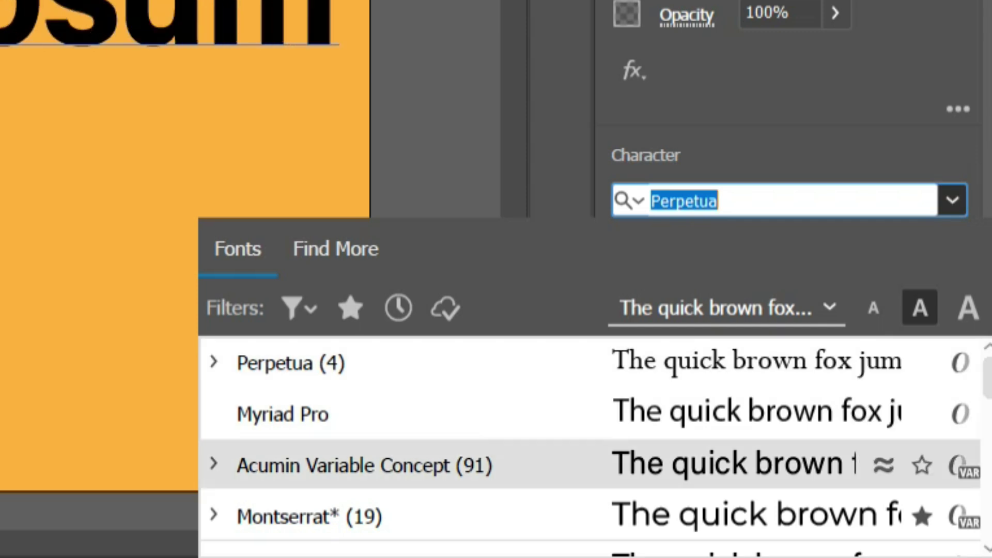
scroll(590, 466, "down", 7)
scroll(589, 447, "down", 9)
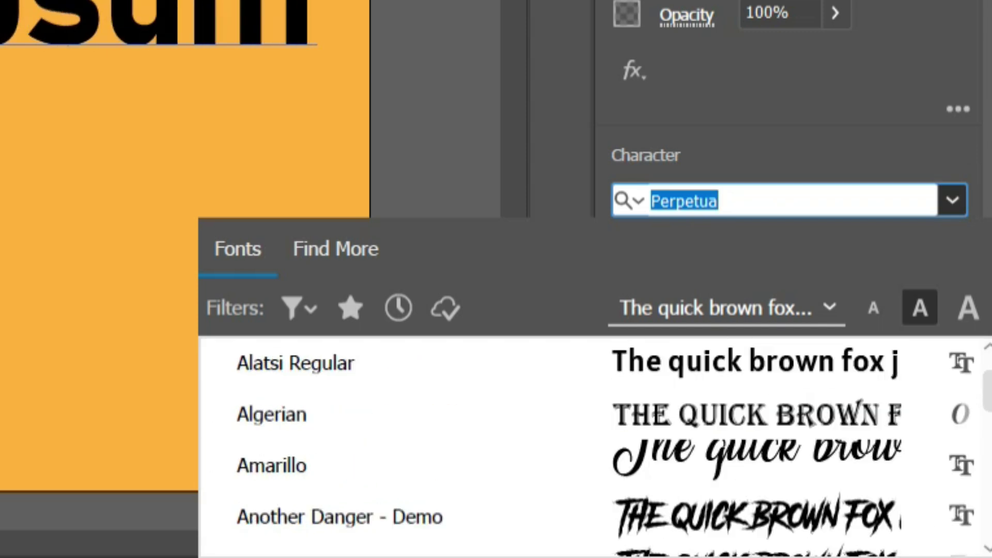
scroll(589, 447, "up", 1)
scroll(589, 465, "up", 1)
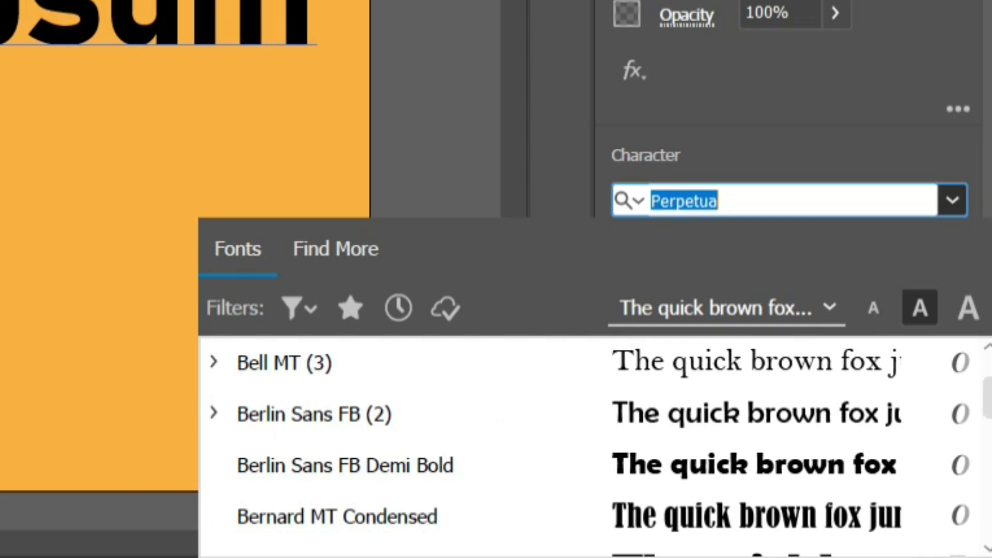
scroll(590, 465, "down", 4)
scroll(590, 466, "down", 2)
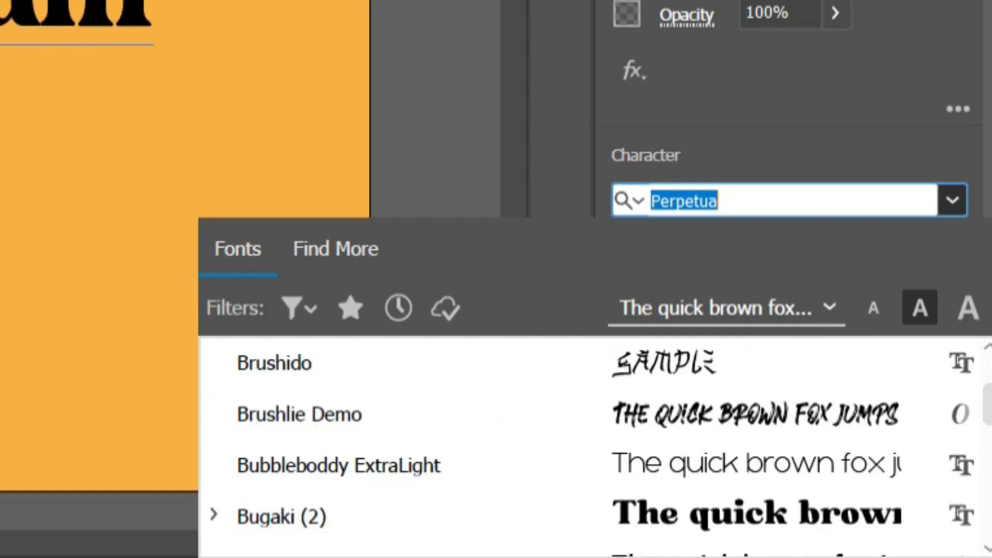
left_click(589, 516)
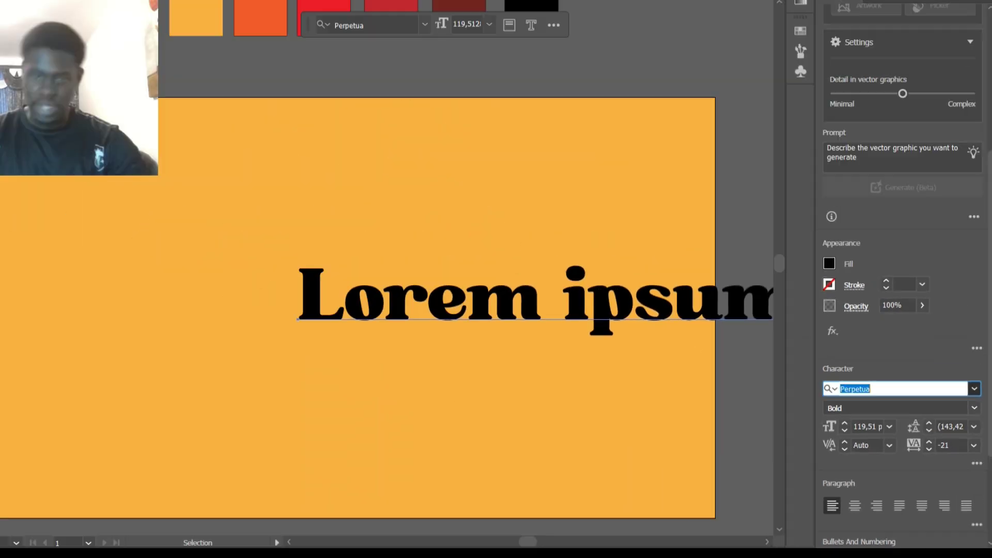
key("Return")
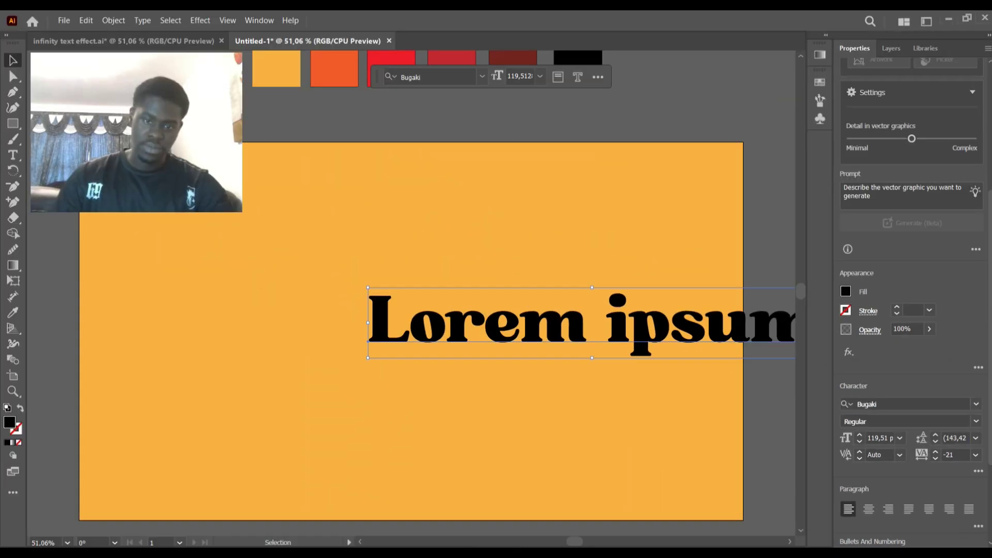
left_click_drag(664, 334, 512, 357)
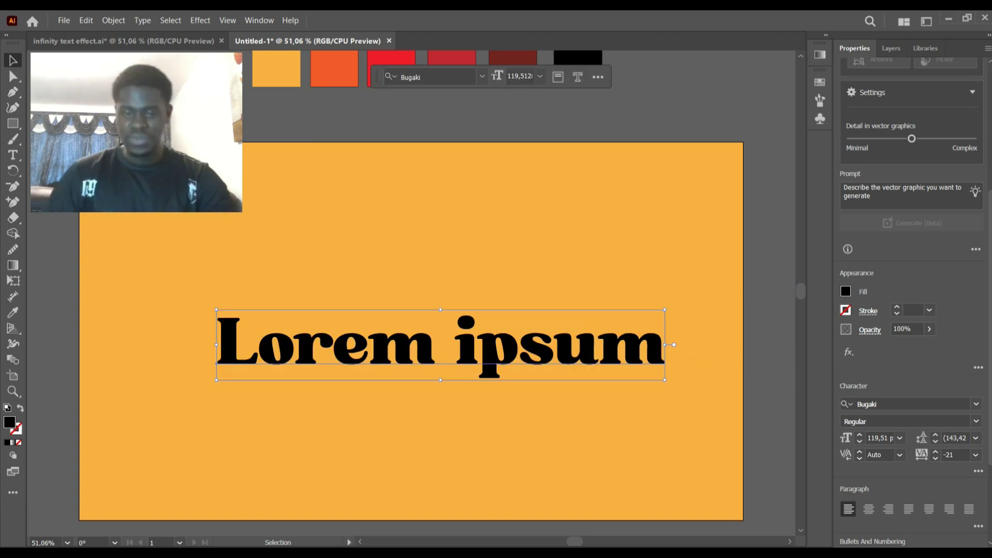
Clear all the Lorem ipsum placeholder characters from the text object in the middle of the artboard
key("t")
left_click(663, 346)
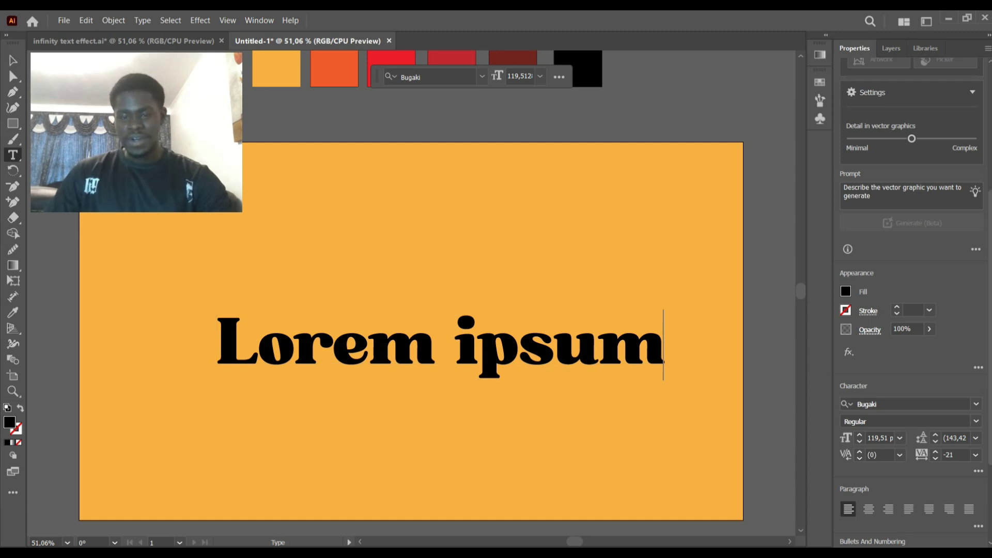
key("BackSpace")
key("BackSpace")
key("BackSpace")
key("BackSpace")
key("BackSpace")
key("BackSpace")
key("BackSpace")
key("BackSpace")
key("BackSpace")
key("BackSpace")
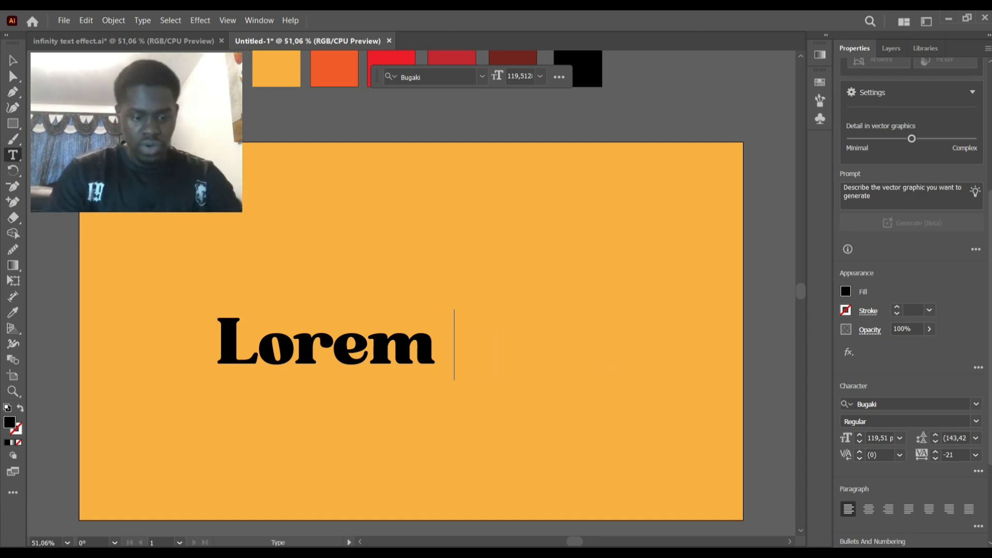
key("BackSpace")
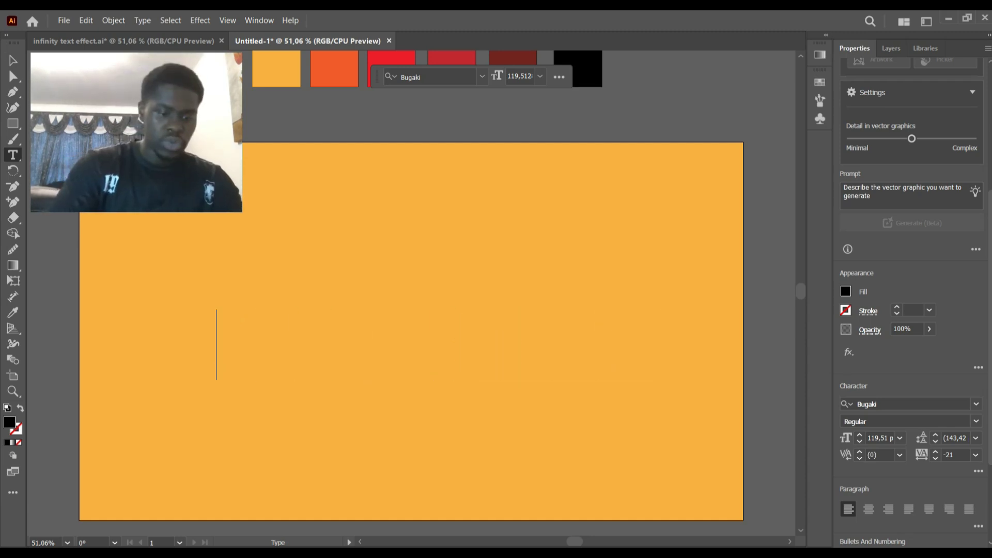
type("RE")
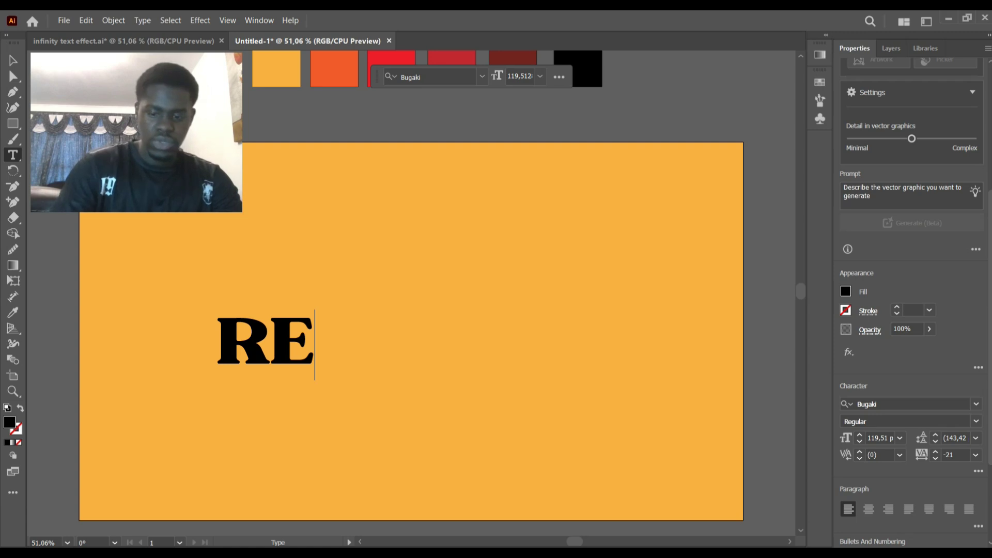
key("BackSpace")
type("etro")
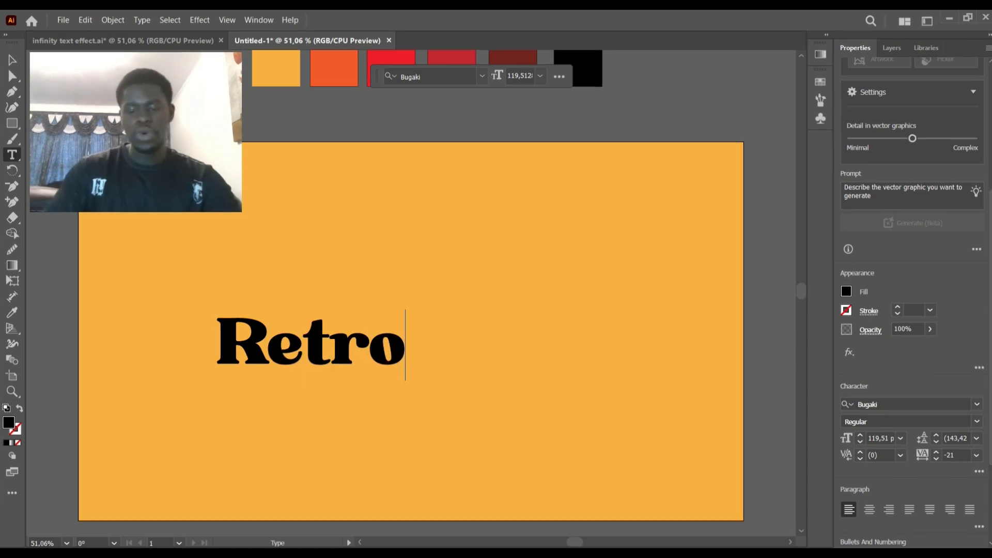
key("BackSpace")
key("BackSpace")
key("BackSpace")
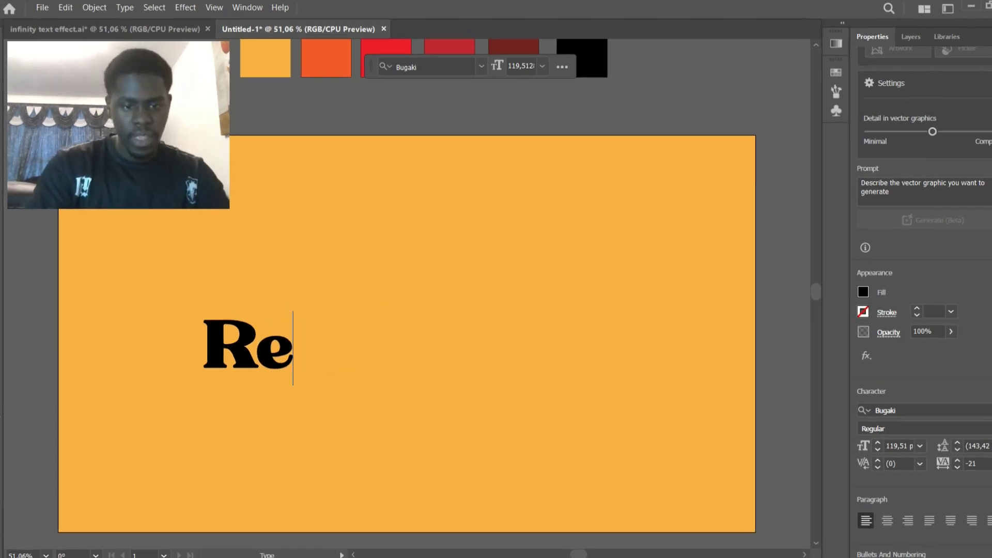
key("BackSpace")
key("BackSpace")
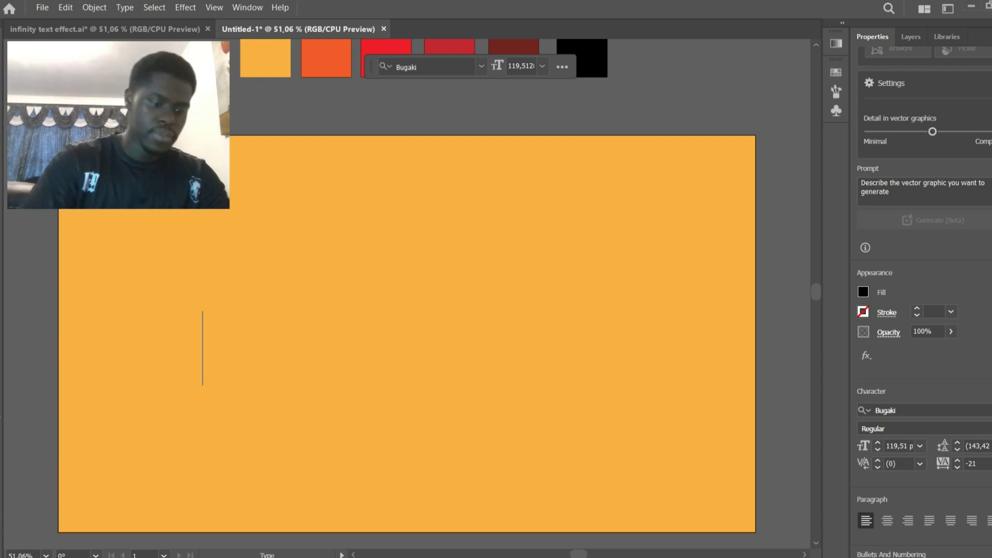
Enter the word Dumbo in the emptied text object and scale the text up to about 218 pt
type("Dumbo")
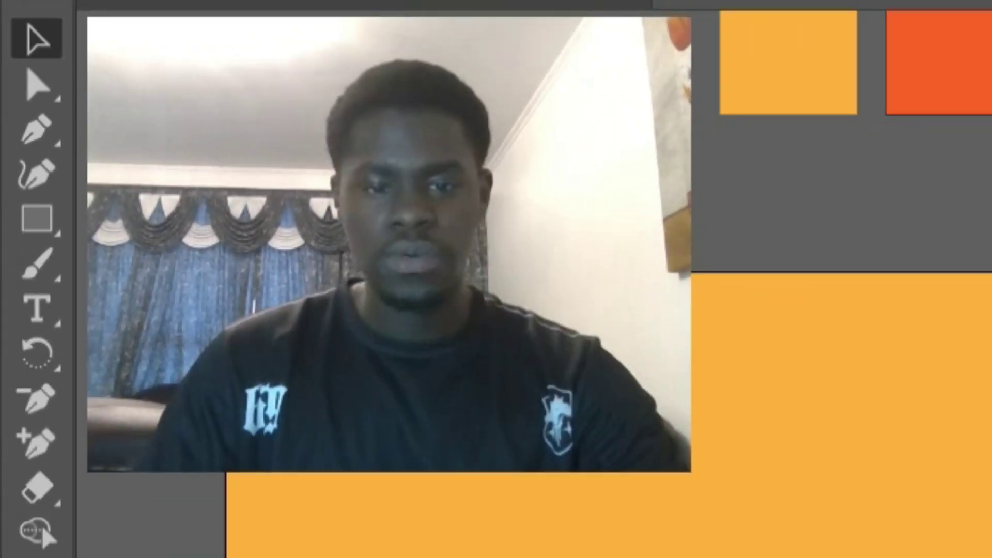
left_click_drag(414, 340, 401, 296)
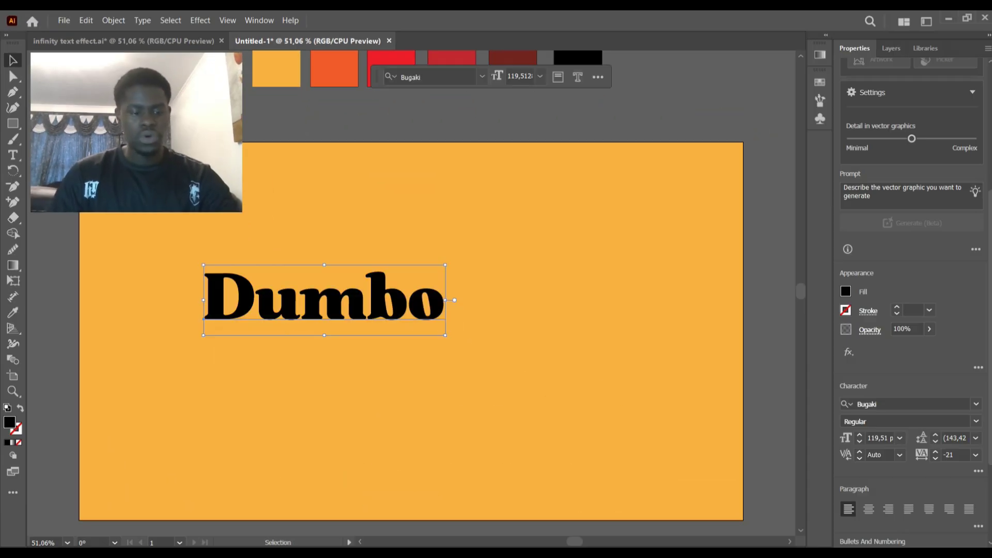
left_click_drag(447, 338, 645, 393)
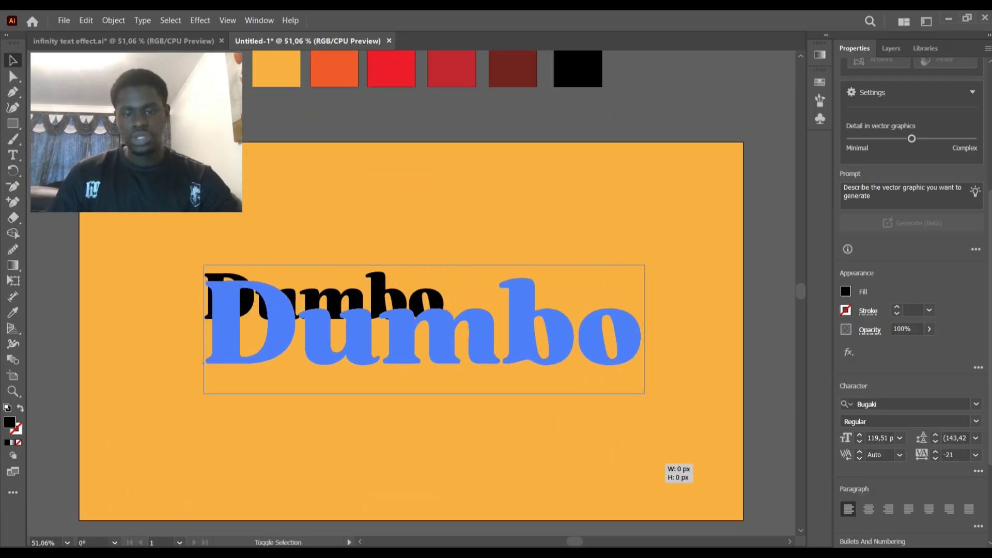
left_click_drag(582, 330, 571, 349)
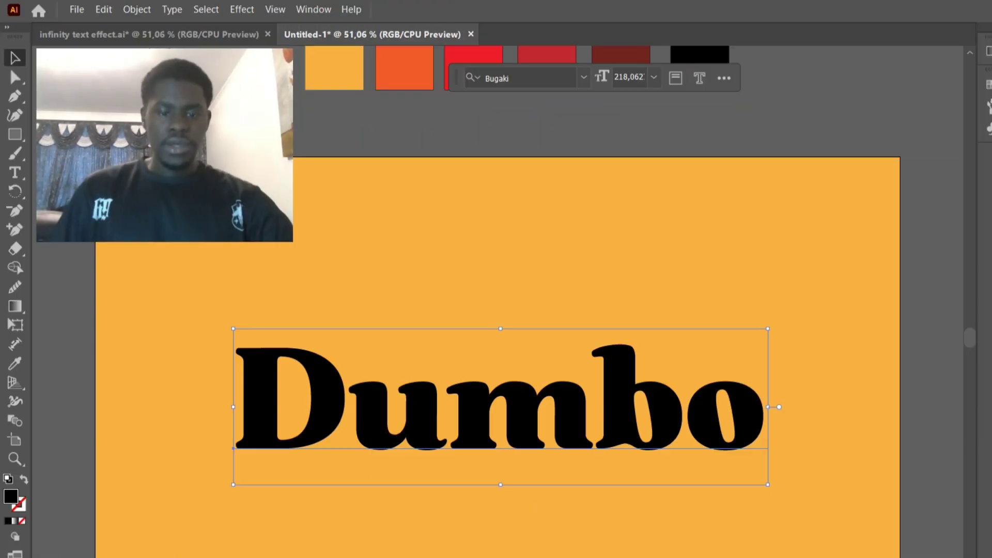
Center the Dumbo text horizontally and vertically on the artboard
left_click_drag(486, 338, 478, 321)
scroll(910, 310, "down", 3)
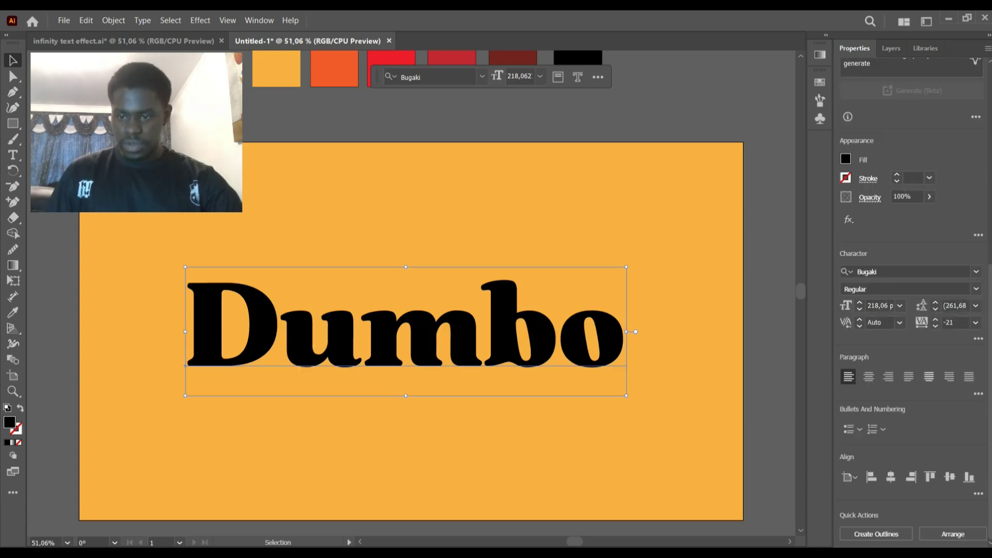
left_click(890, 476)
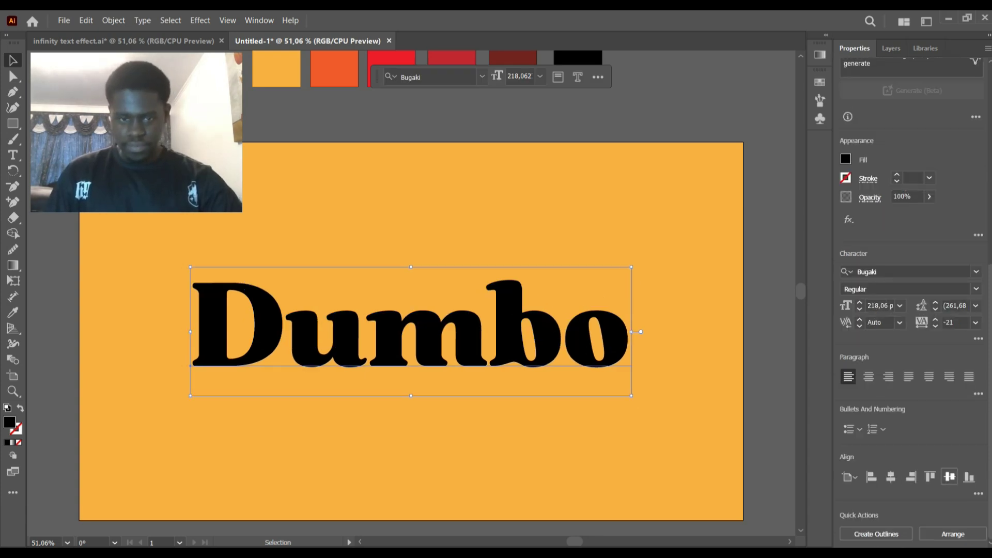
left_click(949, 476)
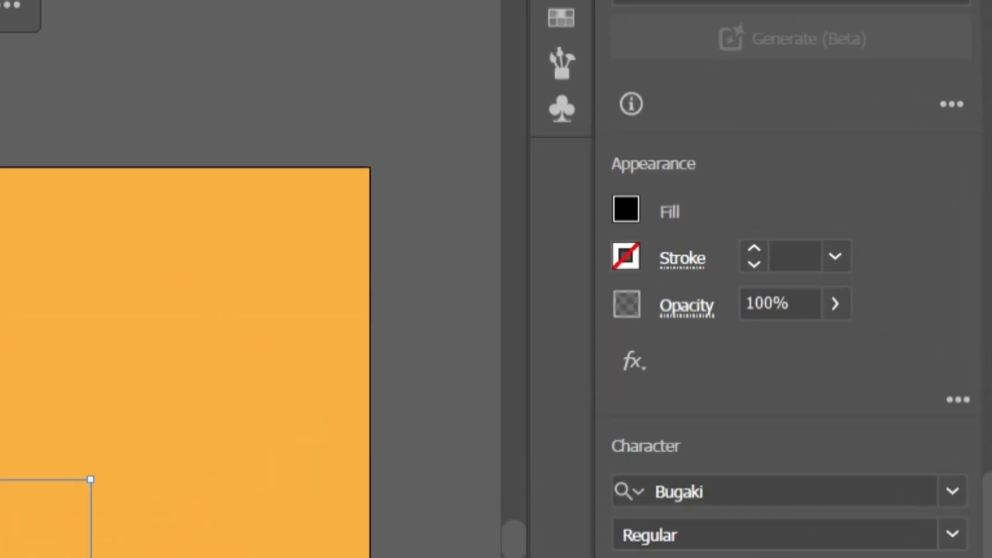
Add a new stroke and a black fill to the Dumbo text's appearance attributes
left_click(959, 399)
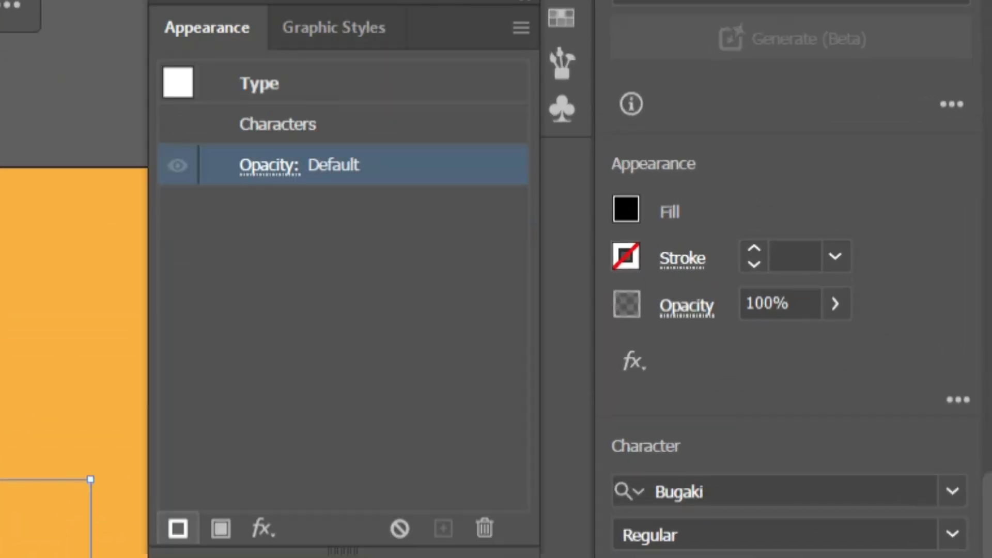
left_click(178, 528)
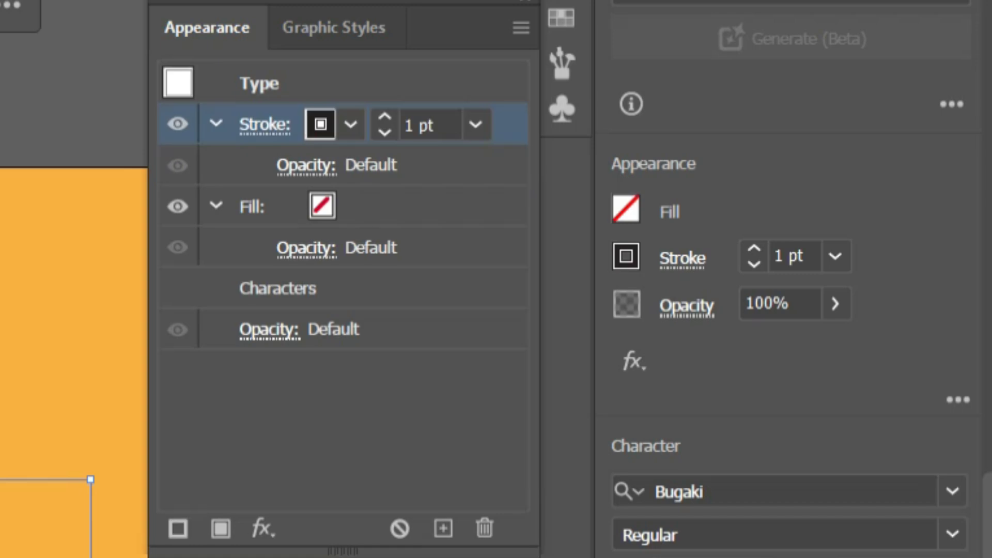
left_click(322, 206)
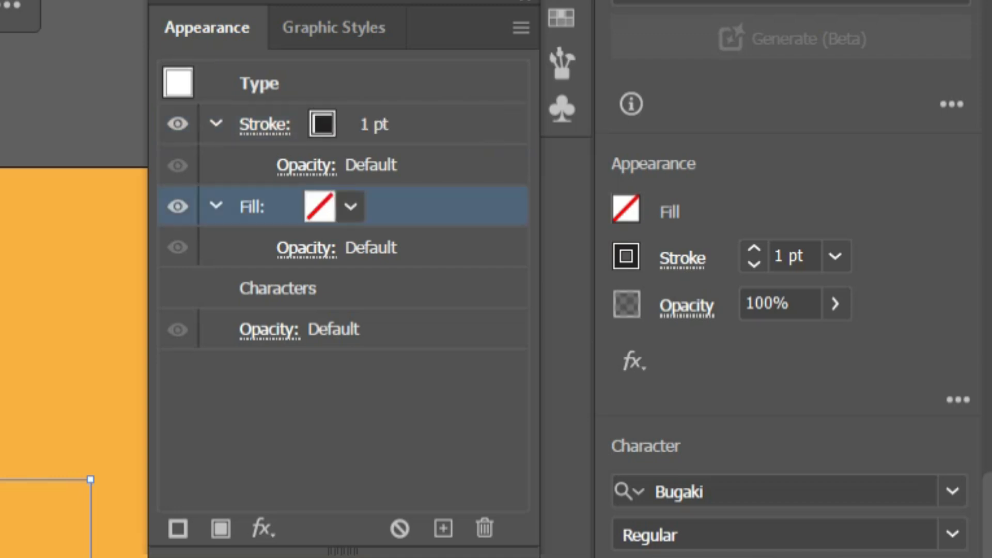
left_click(263, 528)
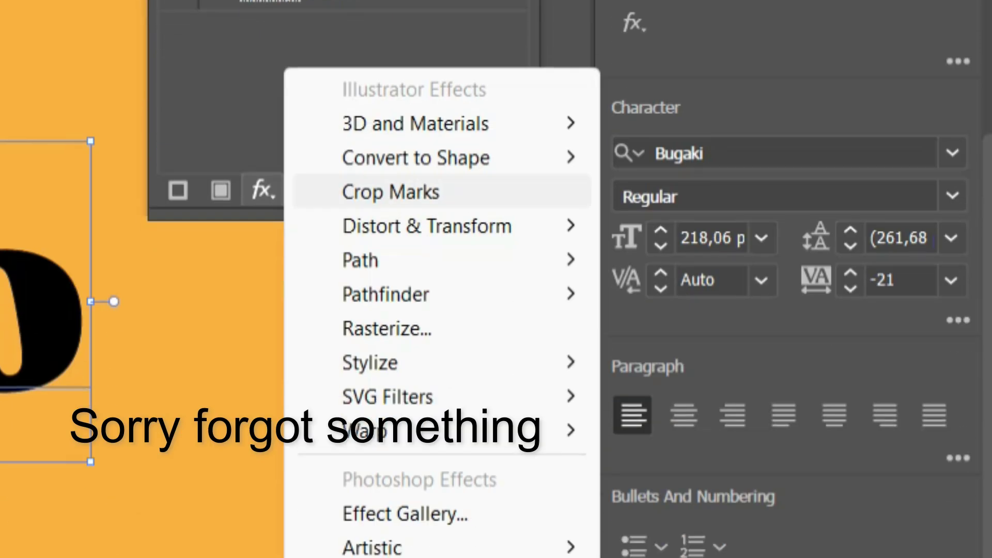
mouse_move(428, 227)
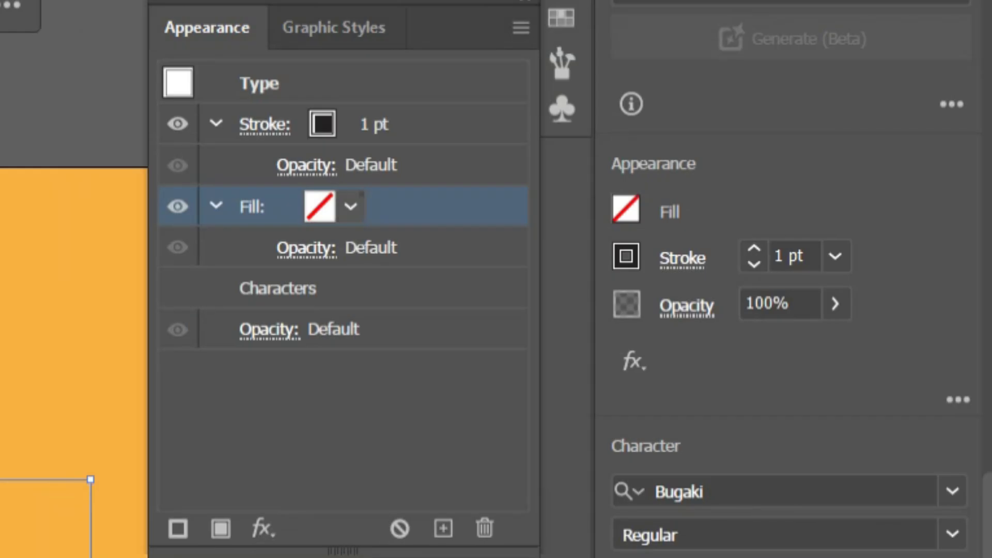
left_click(350, 206)
left_click(86, 263)
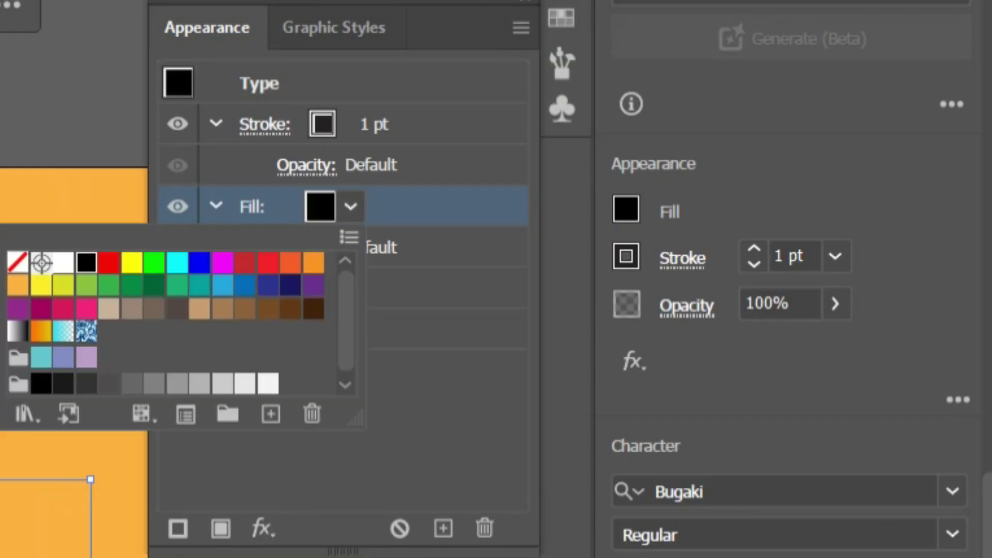
key("Escape")
left_click(264, 529)
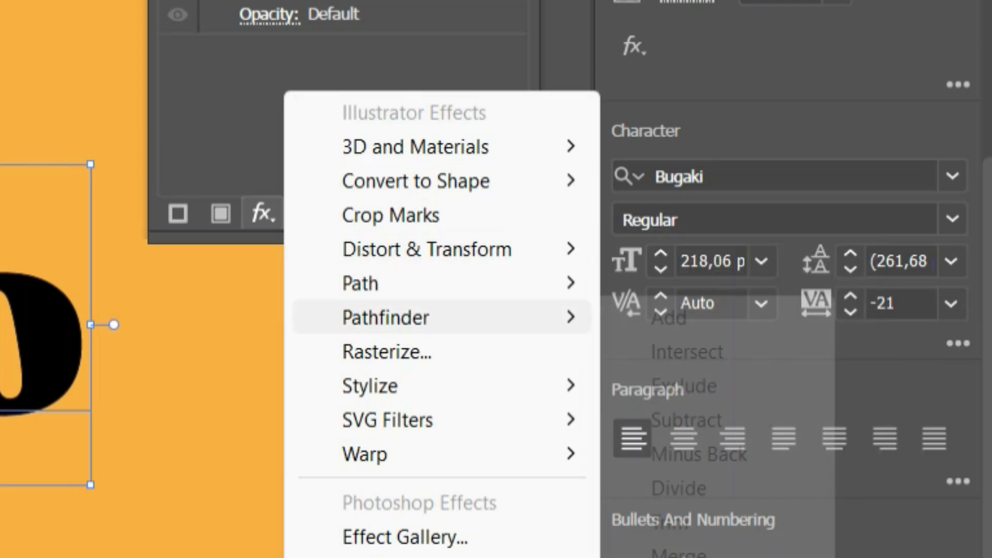
mouse_move(434, 249)
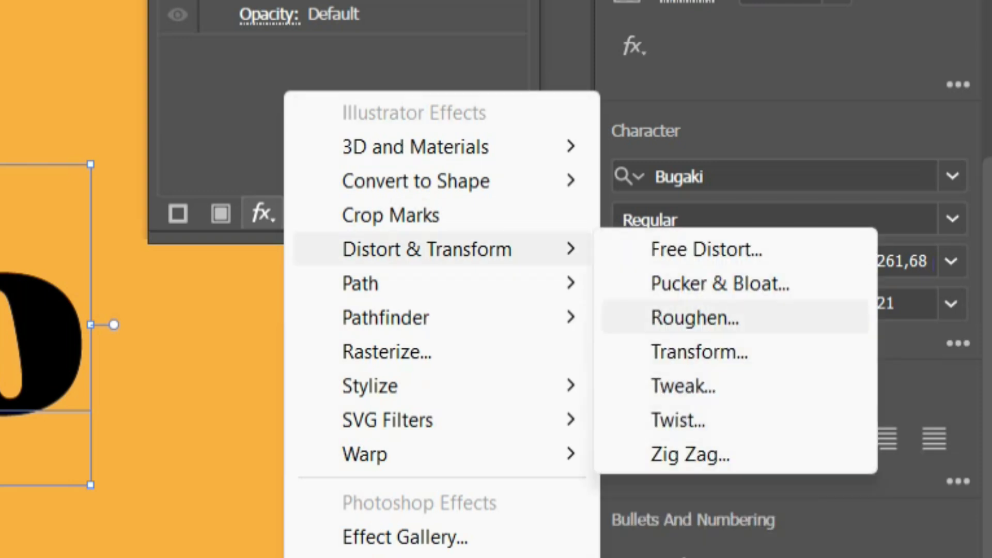
left_click(699, 352)
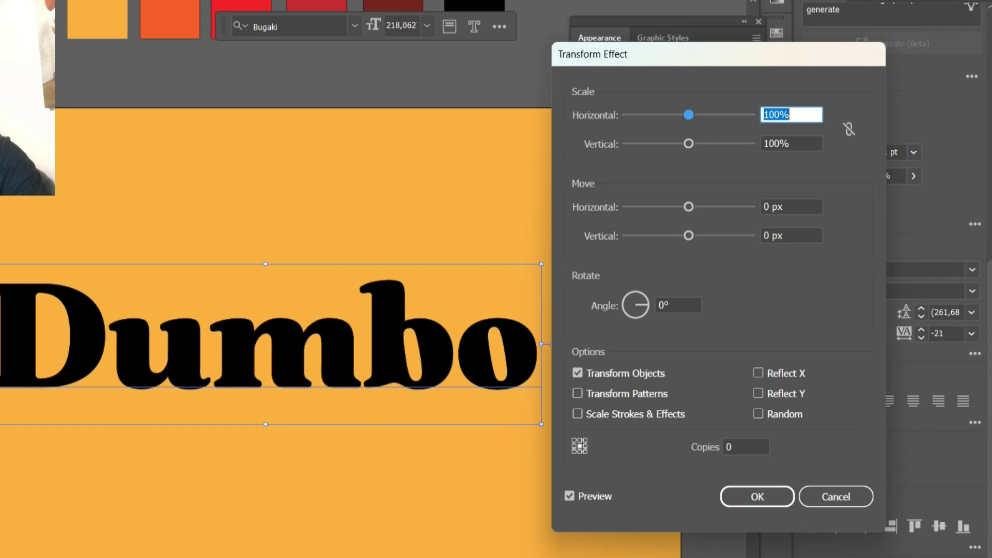
left_click(837, 497)
Start a Transform effect on the Dumbo text's fill and give it 6 copies
left_click(627, 289)
mouse_move(710, 307)
left_click(832, 358)
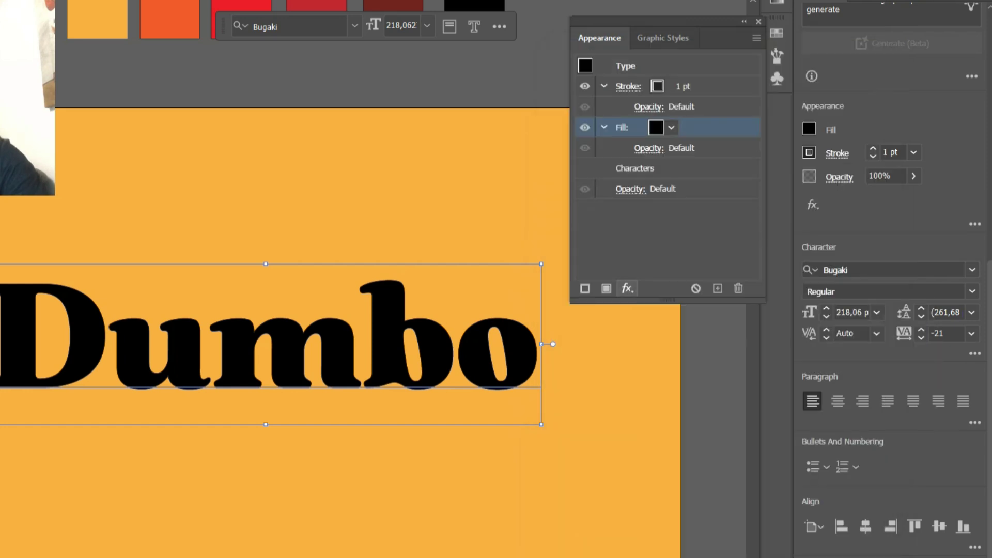
left_click(746, 448)
key("BackSpace")
type("6")
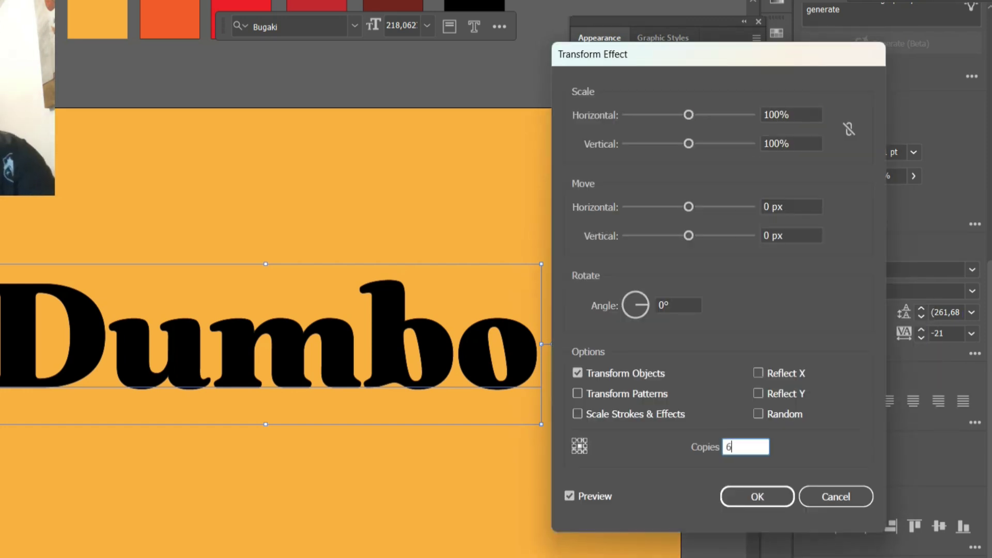
Set the Transform effect's move distances to 4 px horizontally and 6 px vertically
left_click(773, 207)
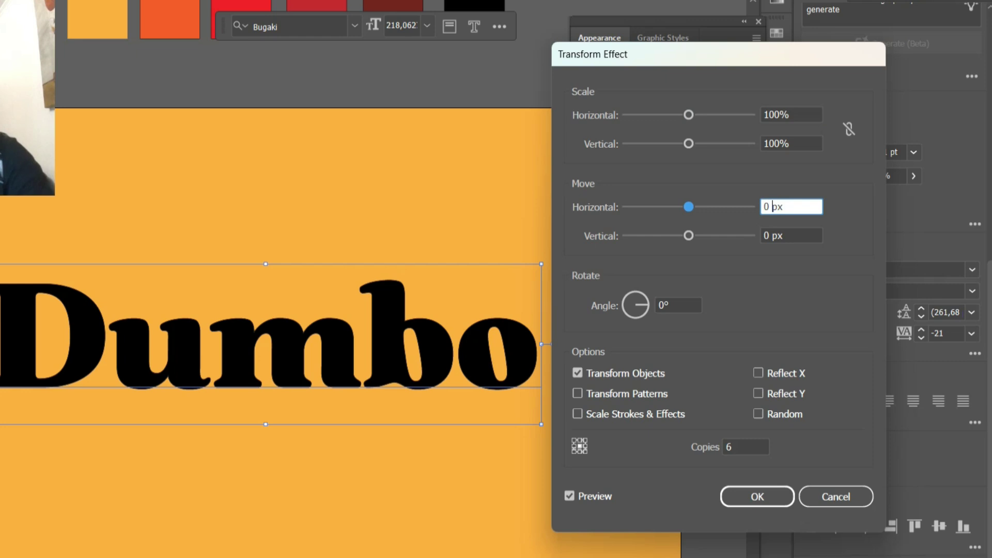
key("BackSpace")
type("4")
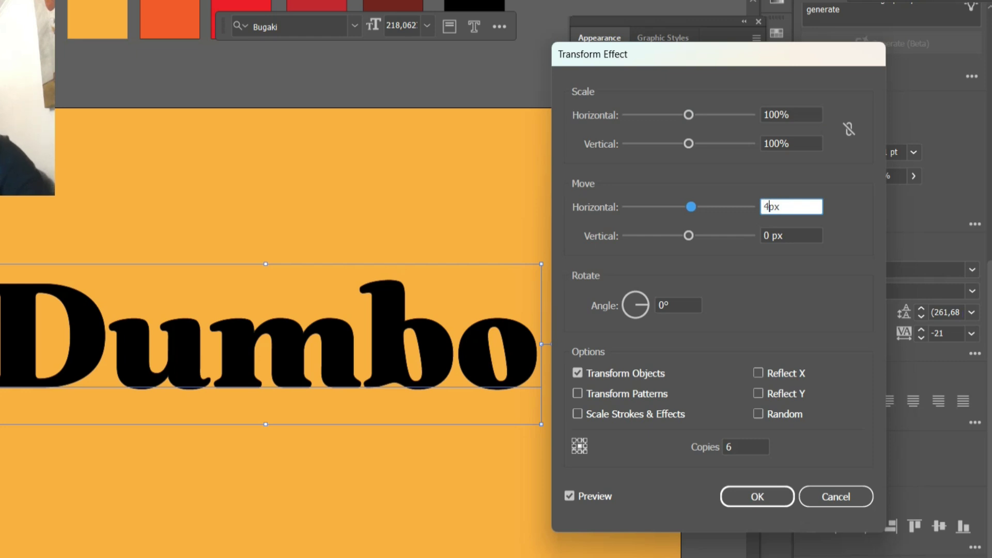
left_click(776, 236)
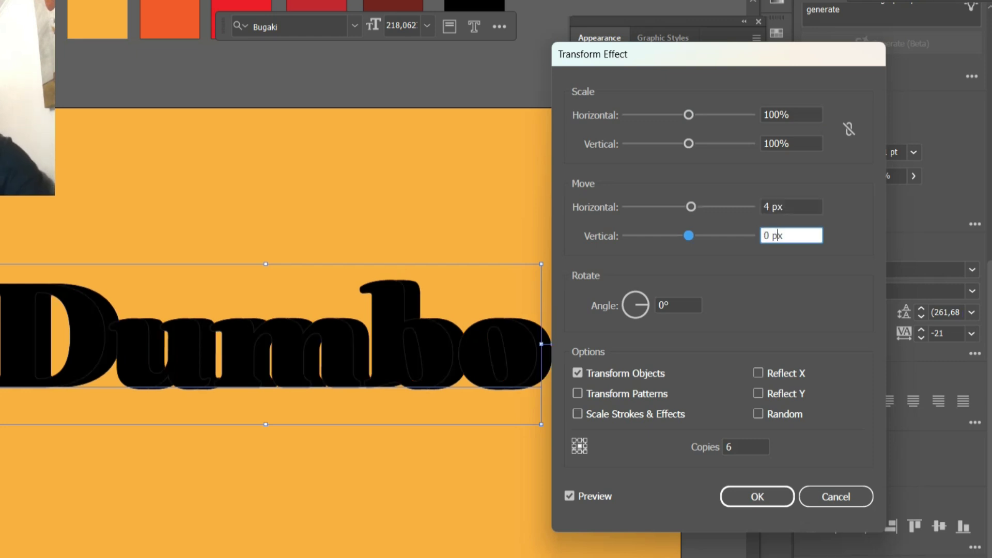
key("BackSpace")
key("BackSpace")
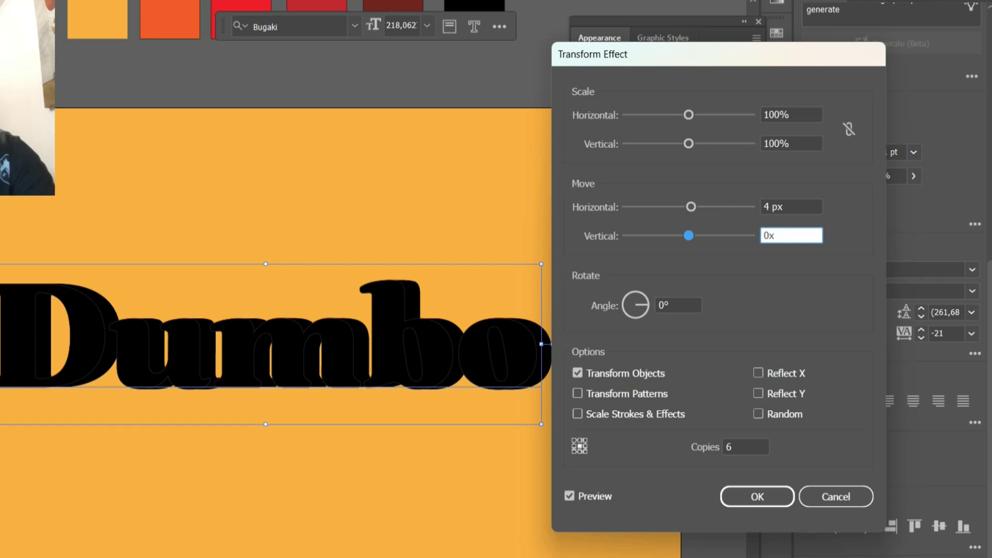
key("BackSpace")
type("6")
Reduce the Transform effect's horizontal move to 3 px
left_click(785, 207)
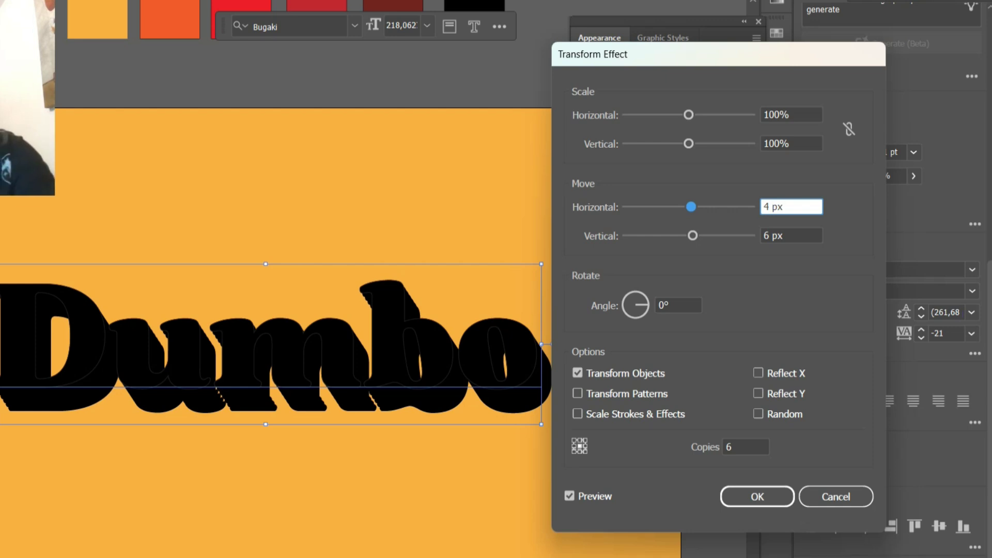
key("BackSpace")
key("BackSpace")
type("3")
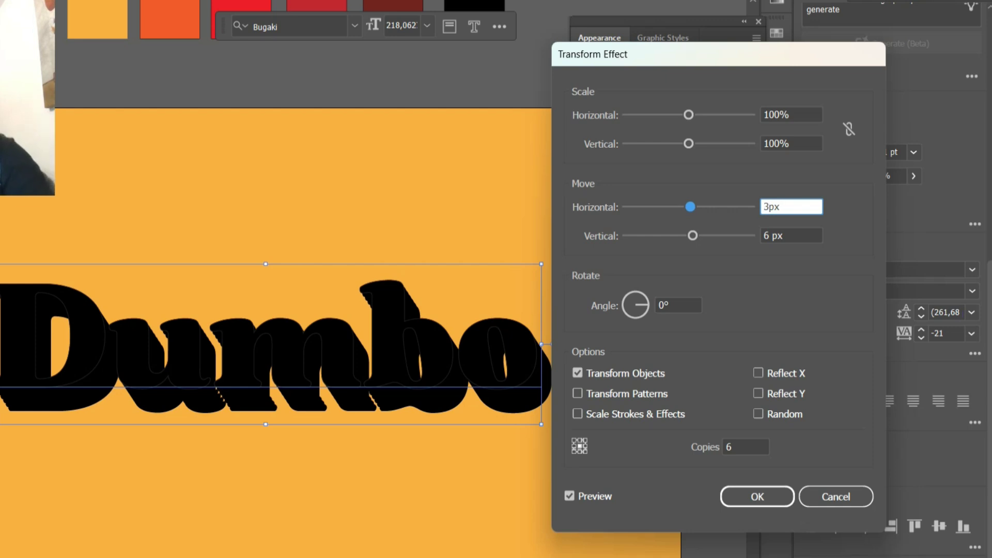
left_click(783, 235)
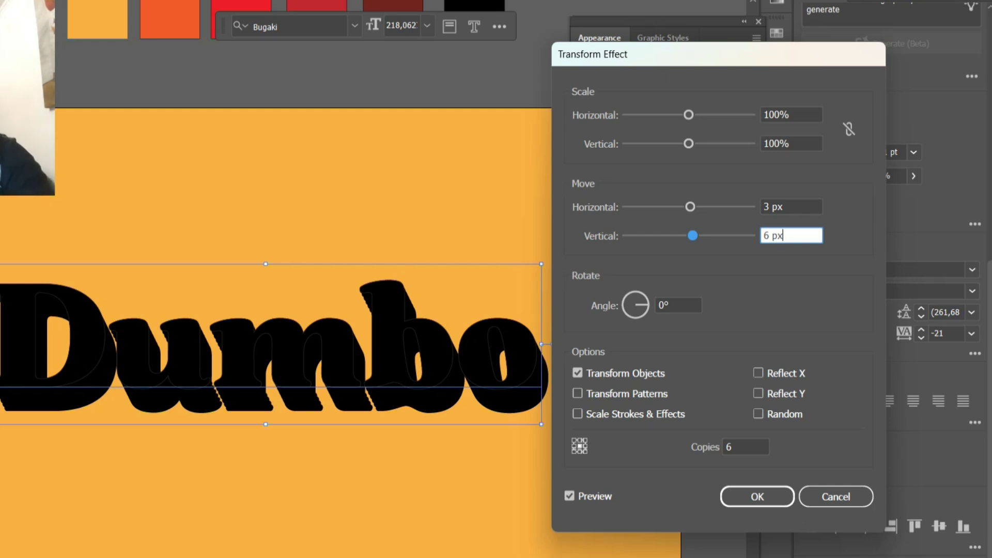
Try the Transform effect on the Dumbo text with 8 copies
left_click(733, 447)
key("BackSpace")
type("8")
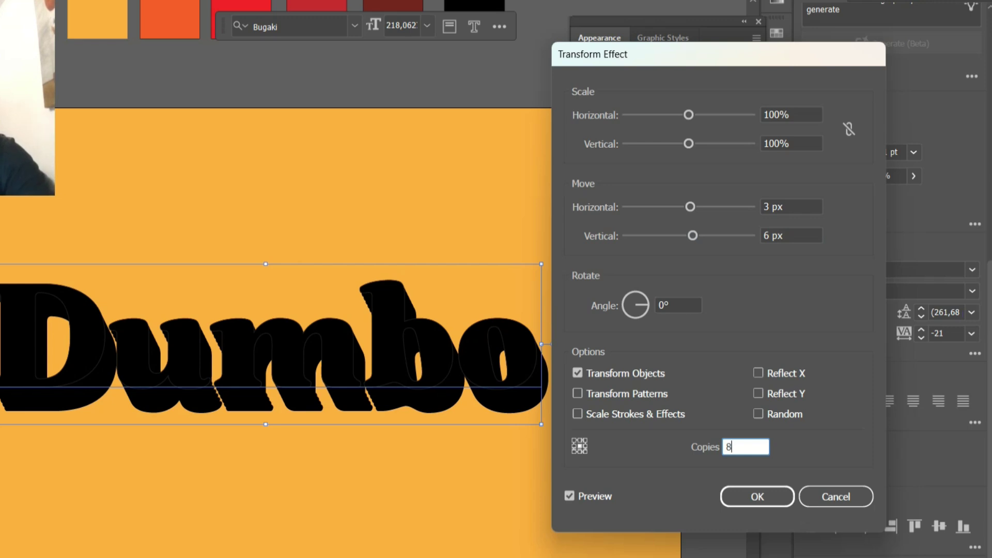
left_click(785, 235)
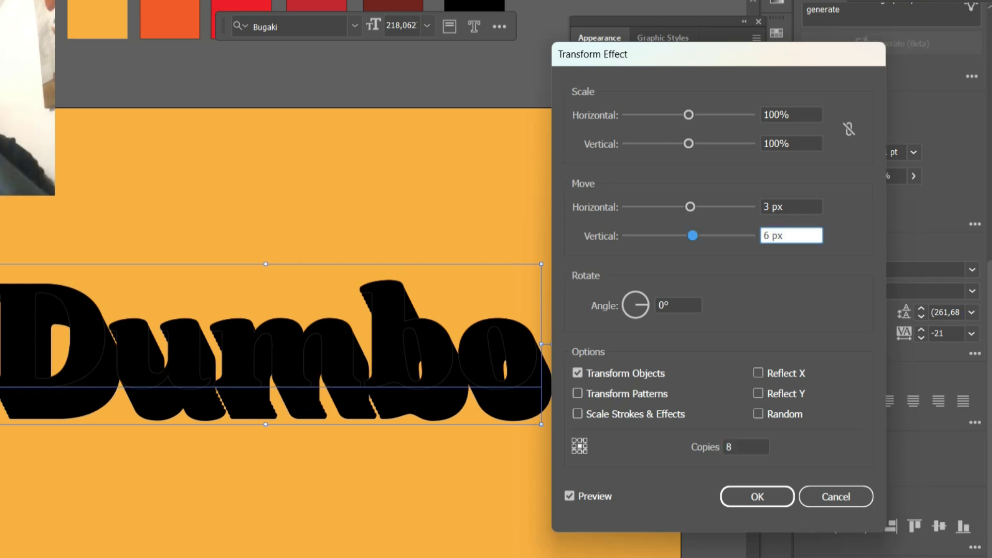
Set the Transform effect's copies to 6 and apply the effect to the Dumbo text
left_click(733, 447)
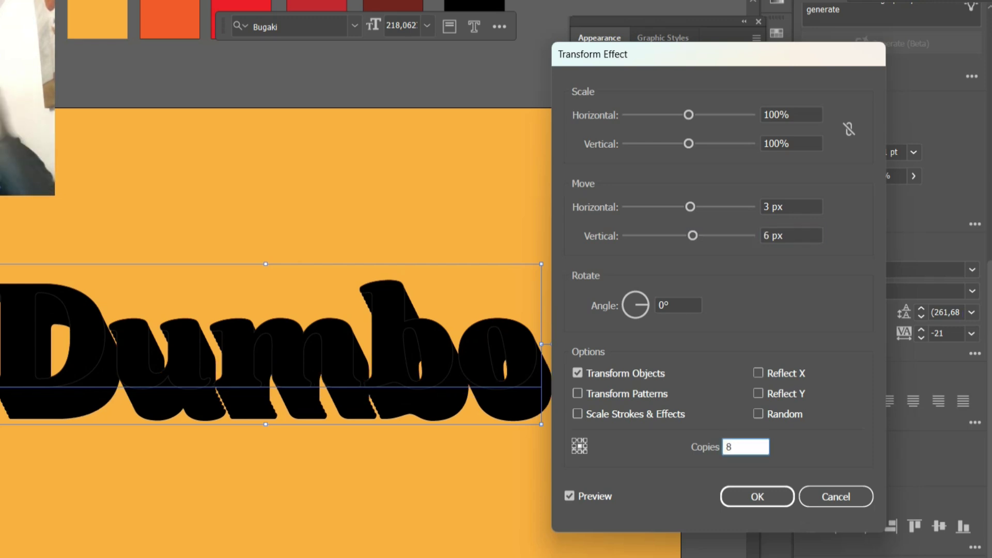
key("BackSpace")
type("6")
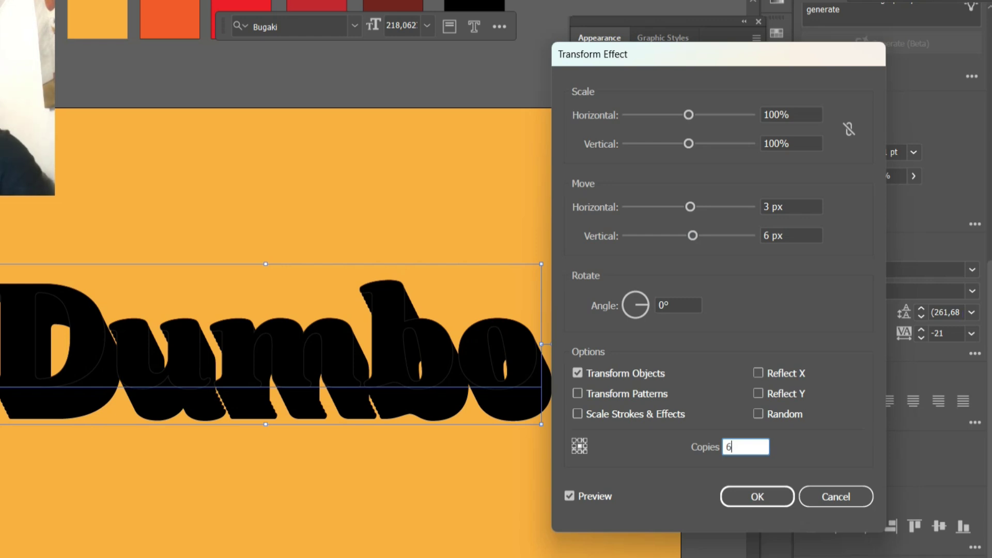
left_click(785, 236)
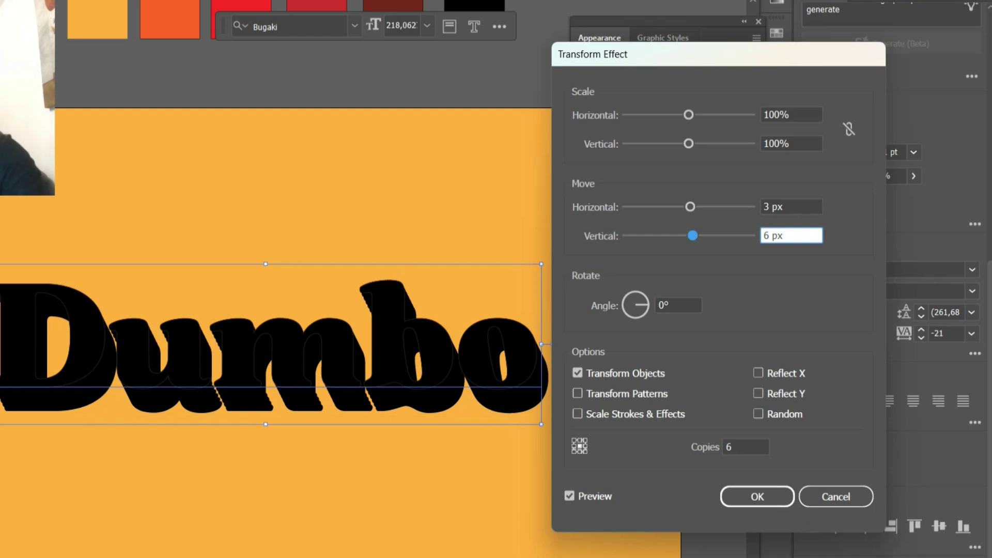
left_click(770, 207)
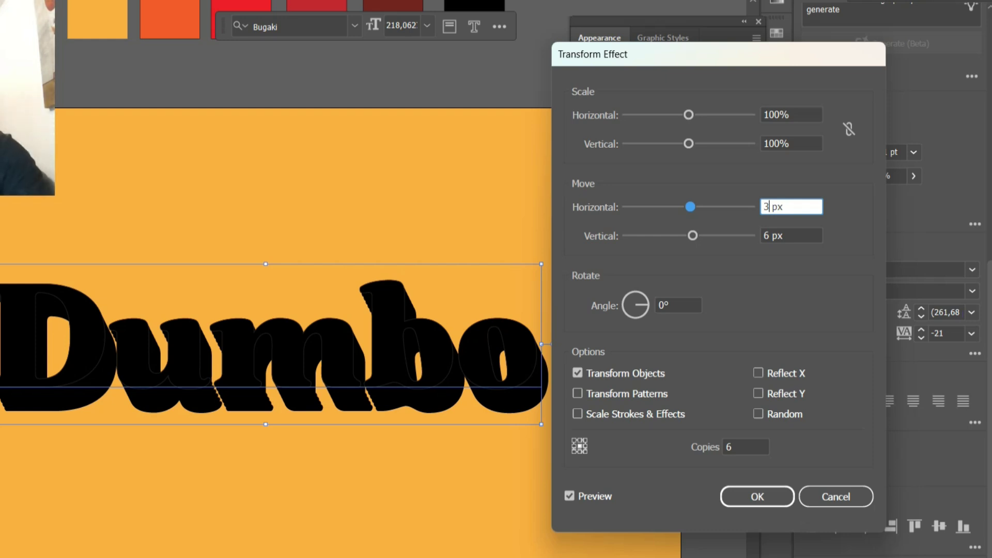
left_click(757, 497)
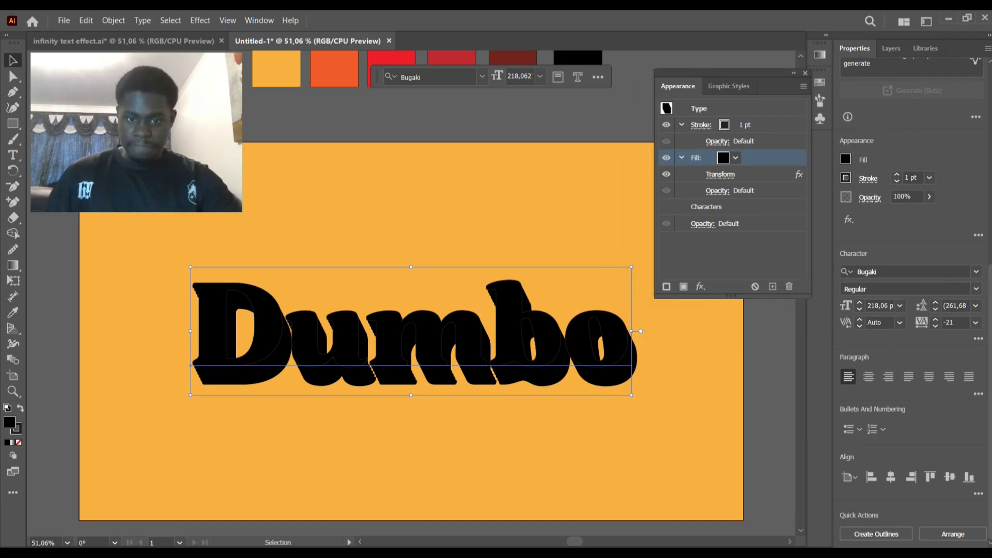
Nudge the Dumbo text slightly higher on the artboard and collapse its appearance attributes
left_click_drag(599, 343, 593, 331)
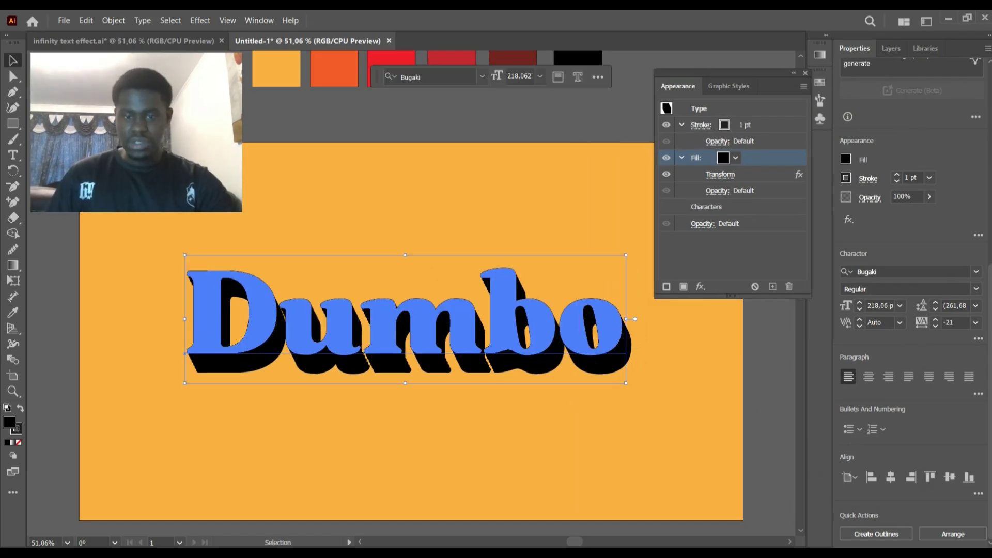
left_click_drag(565, 330, 563, 338)
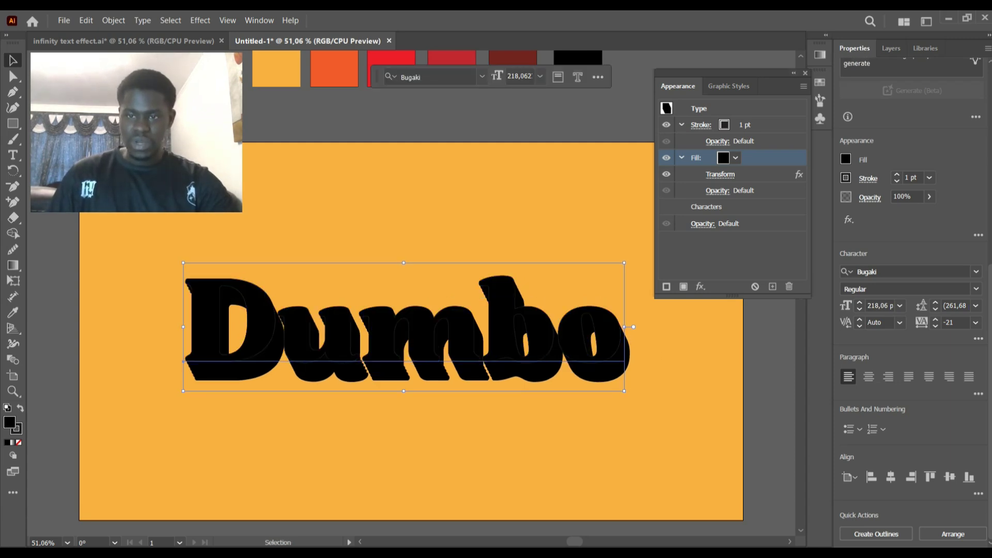
left_click(794, 73)
scroll(517, 336, "up", 3)
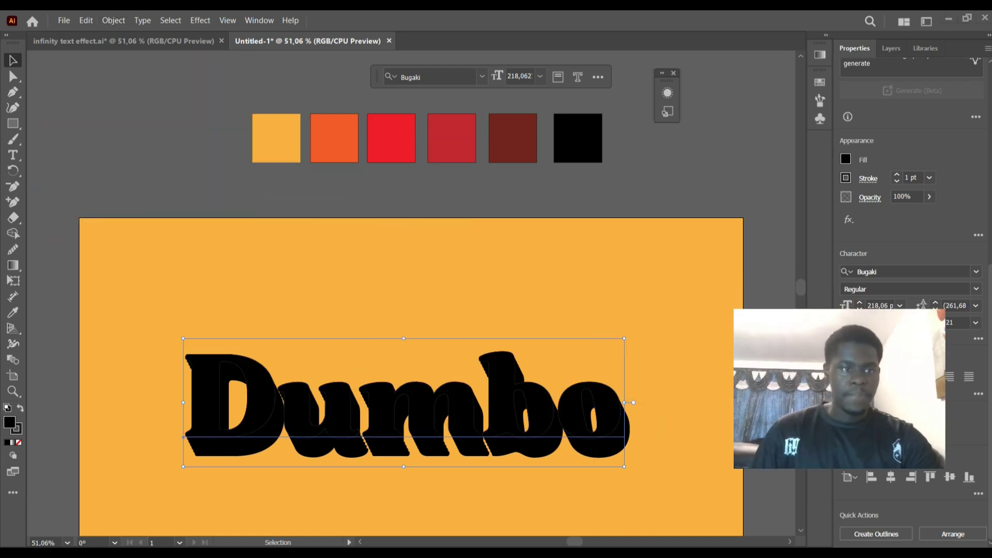
Expand the Dumbo text's appearance and ungroup the result into separate text copies
left_click(113, 20)
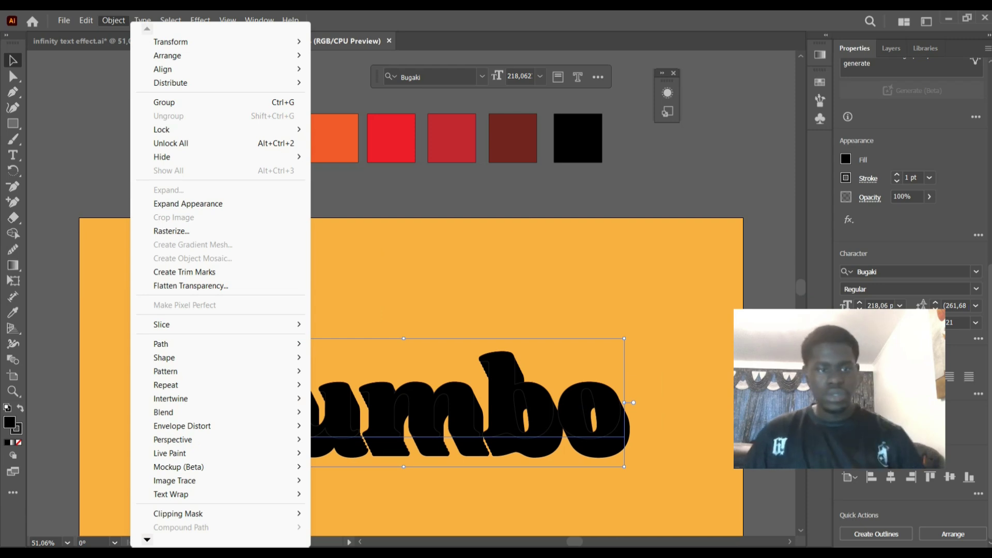
left_click(188, 203)
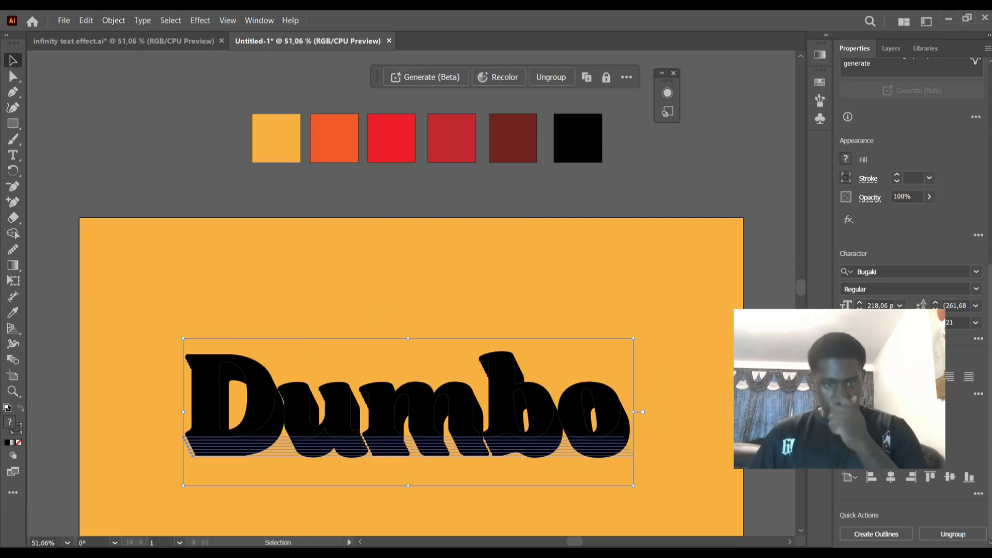
scroll(411, 362, "down", 2)
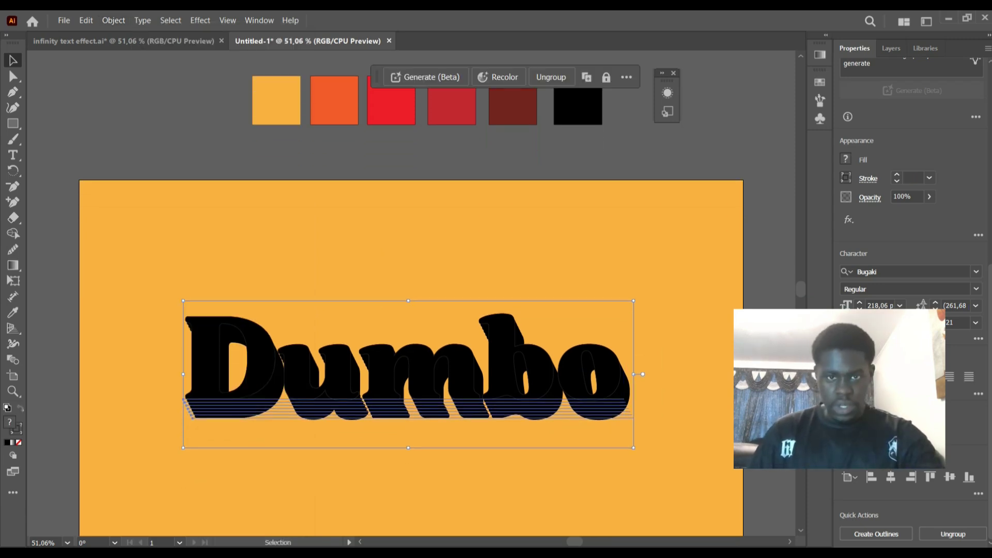
key("ctrl+z")
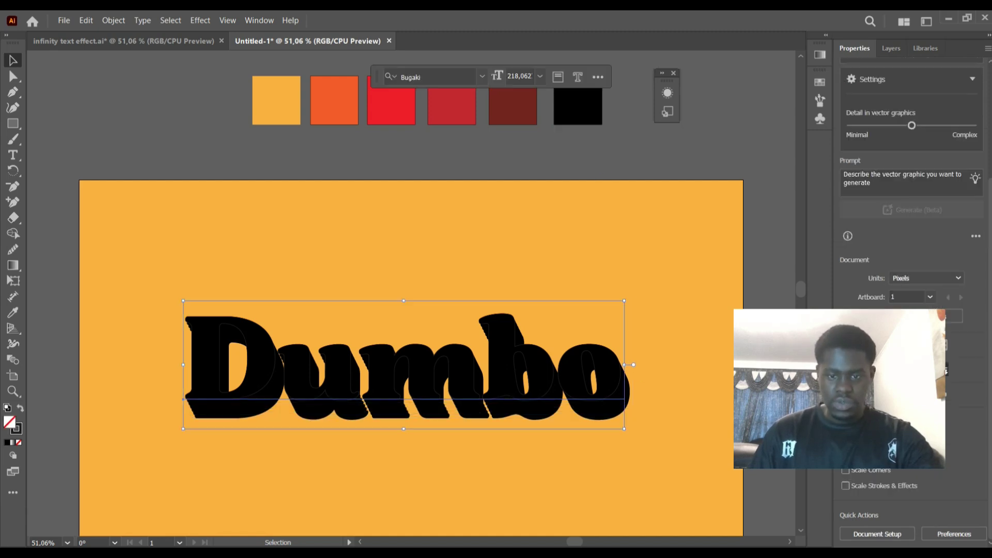
Fill the frontmost Dumbo text with white
key("i")
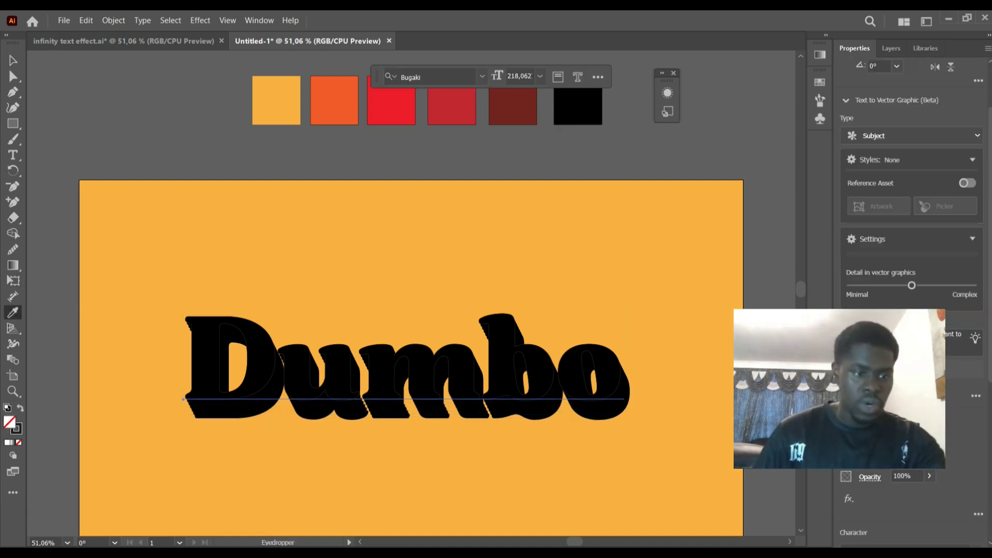
left_click_drag(917, 319, 231, 101)
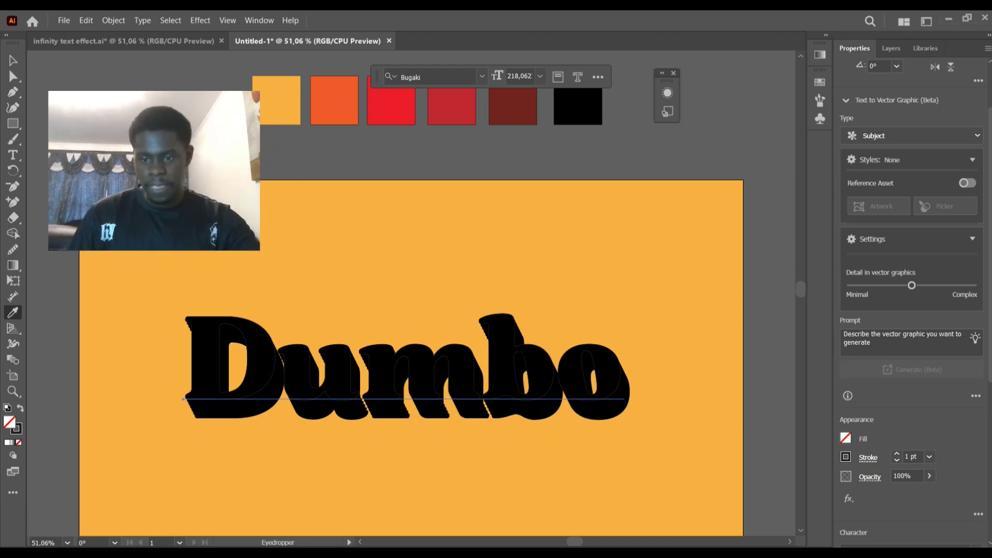
left_click(846, 438)
left_click(729, 316)
Color the second copy behind the white Dumbo text with the yellow-orange sampled from the palette
key("v")
left_click(228, 405)
key("i")
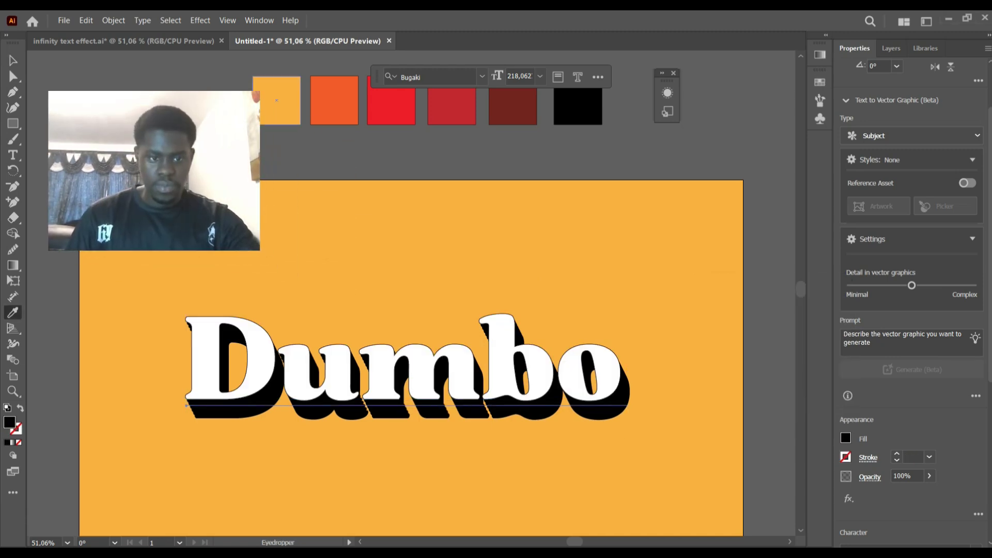
left_click(277, 100)
key("v")
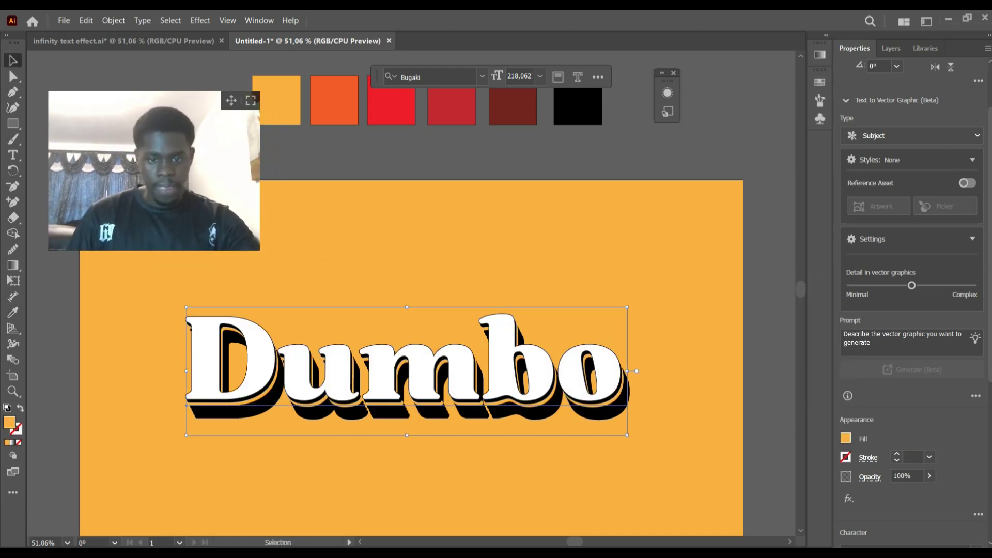
key("ctrl+shift+a")
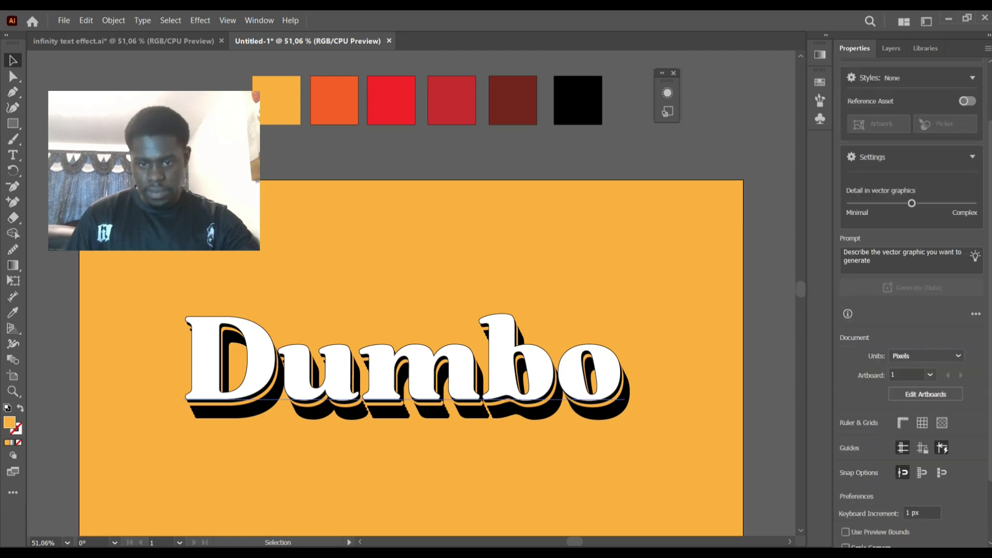
Color the first copy directly behind the white text with the palette's yellow-orange
left_click(380, 402)
key("i")
left_click(281, 103)
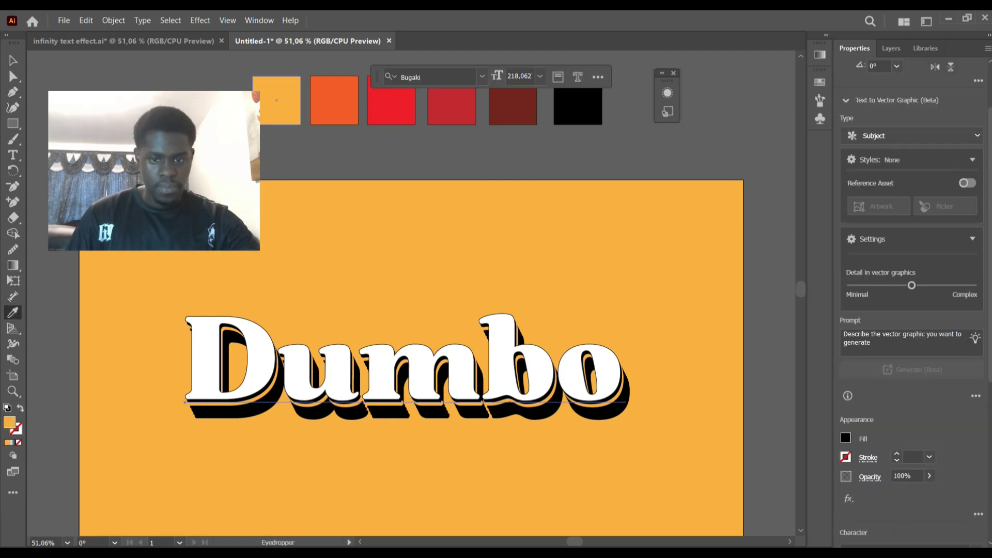
key("v")
key("ctrl+shift+a")
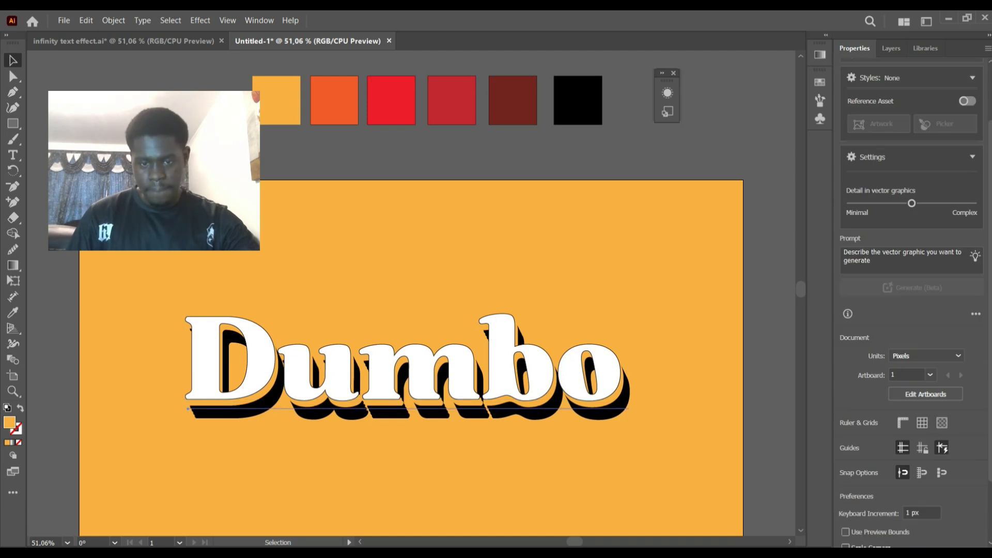
Color the third copy behind the white text with the palette's orange
left_click(382, 410)
key("i")
left_click(333, 103)
key("v")
key("ctrl+shift+a")
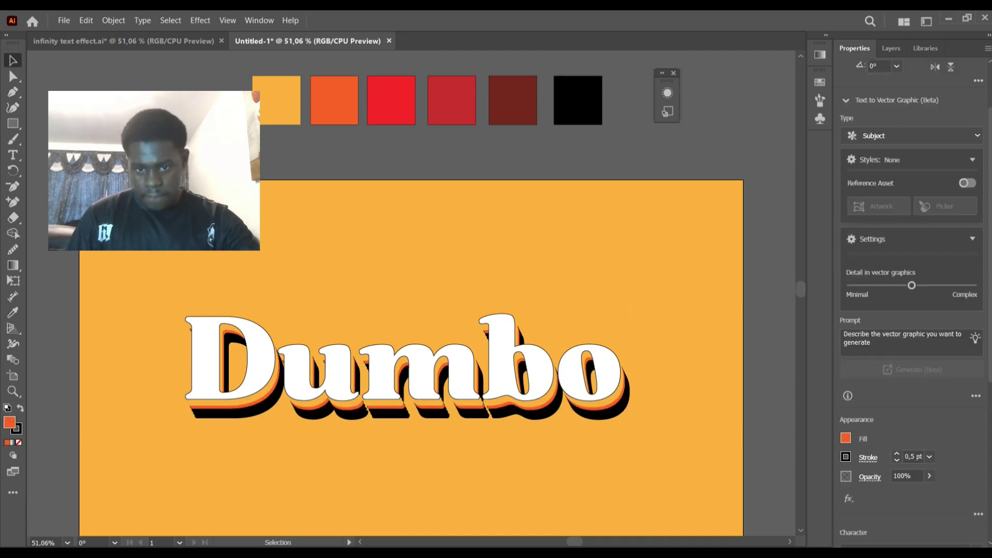
Recolor the second copy behind the white text with the palette's orange
left_click(381, 404)
key("i")
left_click(333, 104)
key("v")
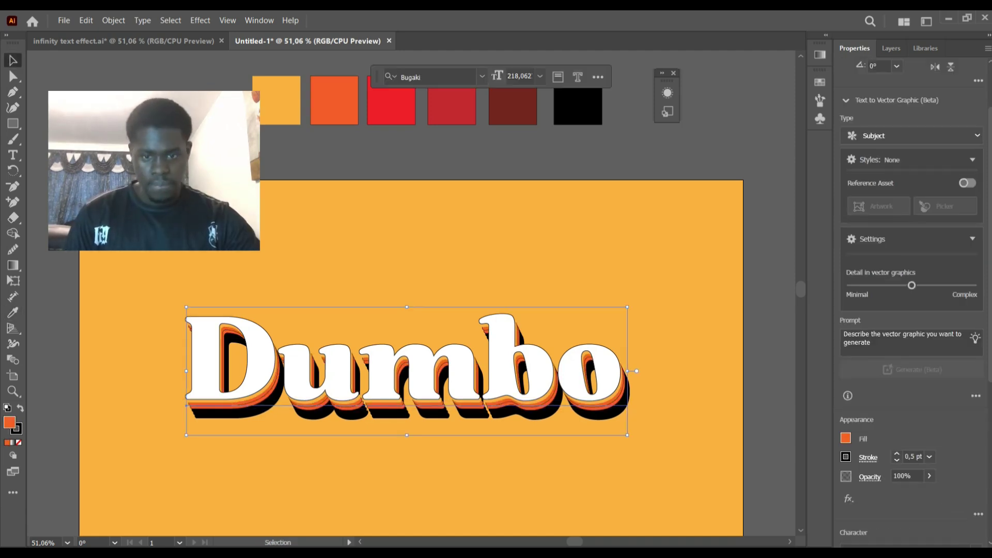
key("ctrl+shift+a")
Recolor the third copy behind the white text with the palette's bright red
left_click(383, 407)
key("i")
left_click(391, 101)
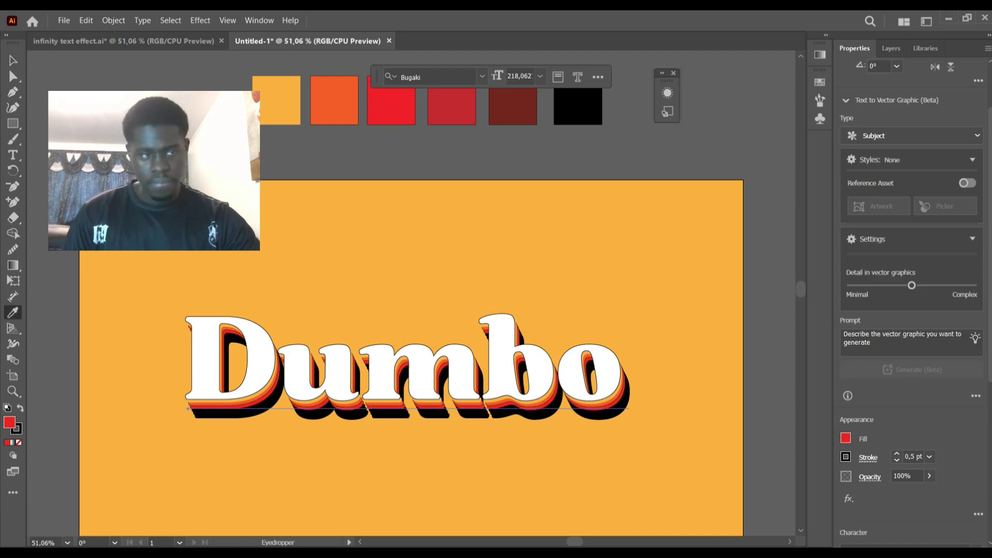
key("v")
key("ctrl+shift+a")
Color the fourth copy behind the white text with the palette's darker red
left_click(386, 411)
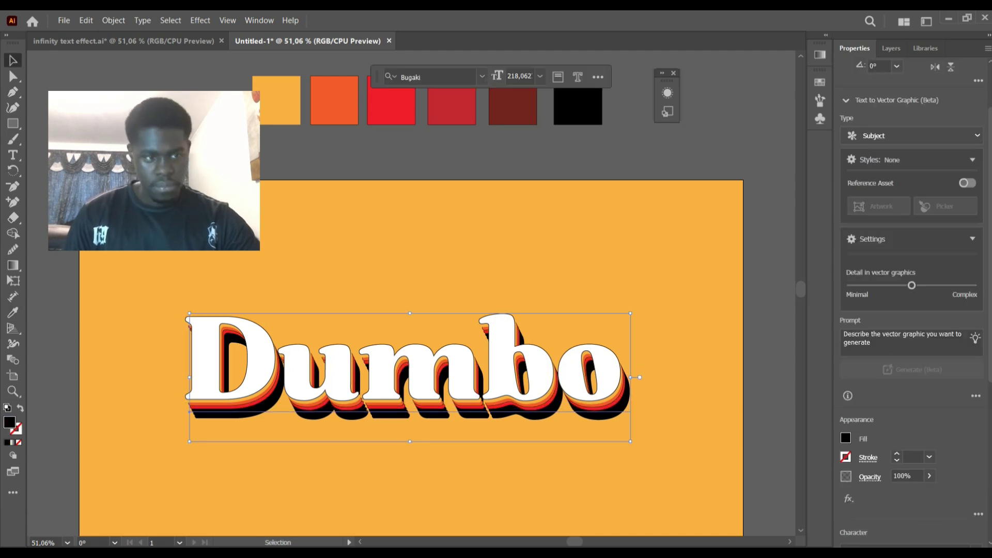
key("i")
left_click(452, 106)
key("v")
key("ctrl+shift+a")
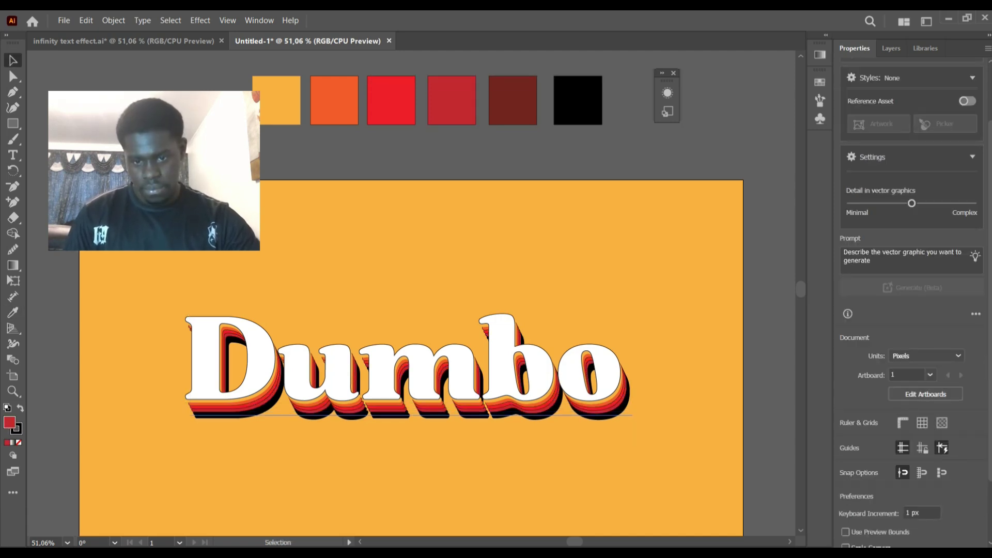
Color the fifth copy behind the white text with the palette's dark brownish red
left_click(388, 415)
key("i")
left_click(512, 106)
key("v")
key("ctrl+shift+a")
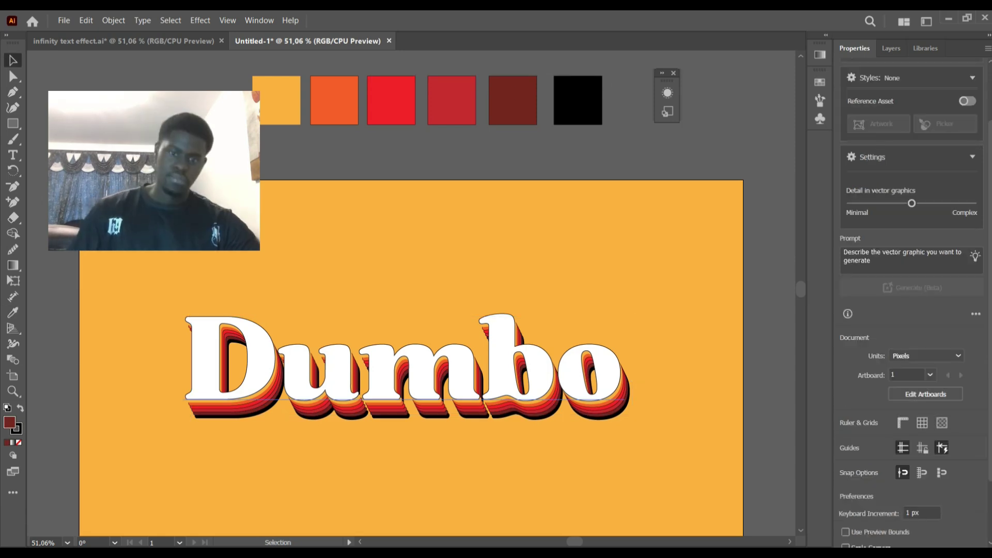
Remove the stroke from the white front Dumbo text
left_click(361, 372)
left_click(897, 461)
left_click(897, 461)
left_click(897, 461)
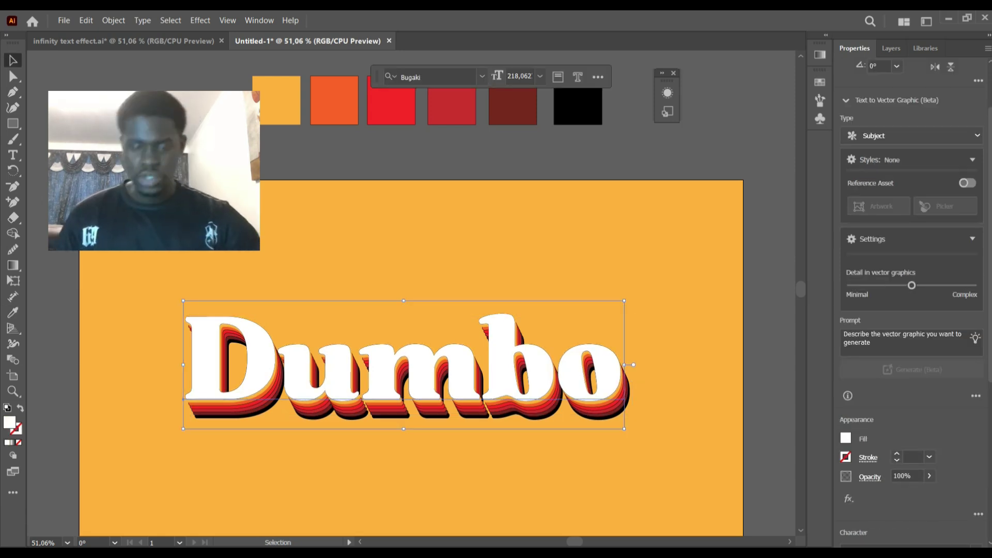
key("ctrl+shift+a")
Select all the Dumbo text layers together and enlarge them across the artboard
scroll(192, 318, "up", 1)
left_click_drag(192, 319, 615, 423)
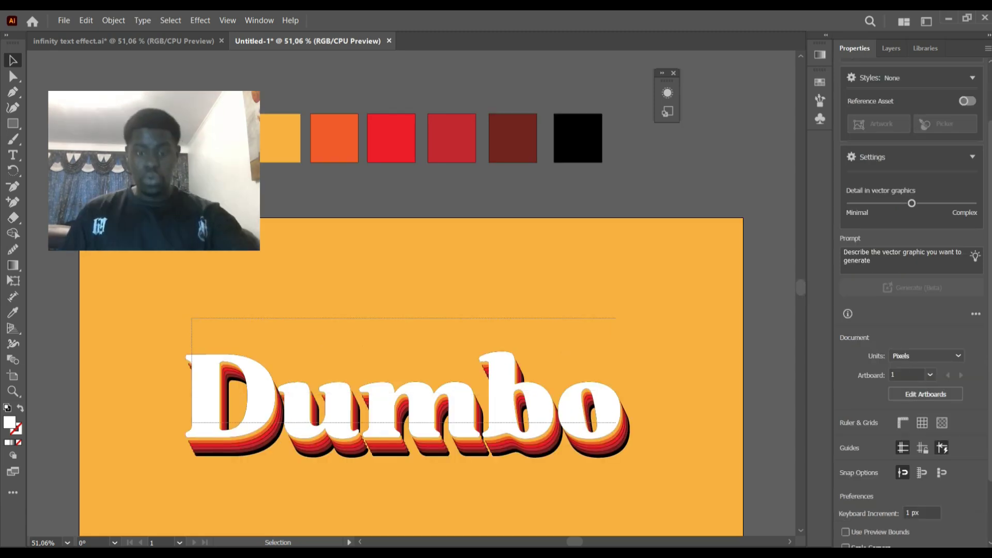
left_click_drag(647, 460, 658, 472)
left_click_drag(604, 422, 688, 447)
scroll(411, 310, "down", 2)
left_click_drag(571, 357, 576, 382)
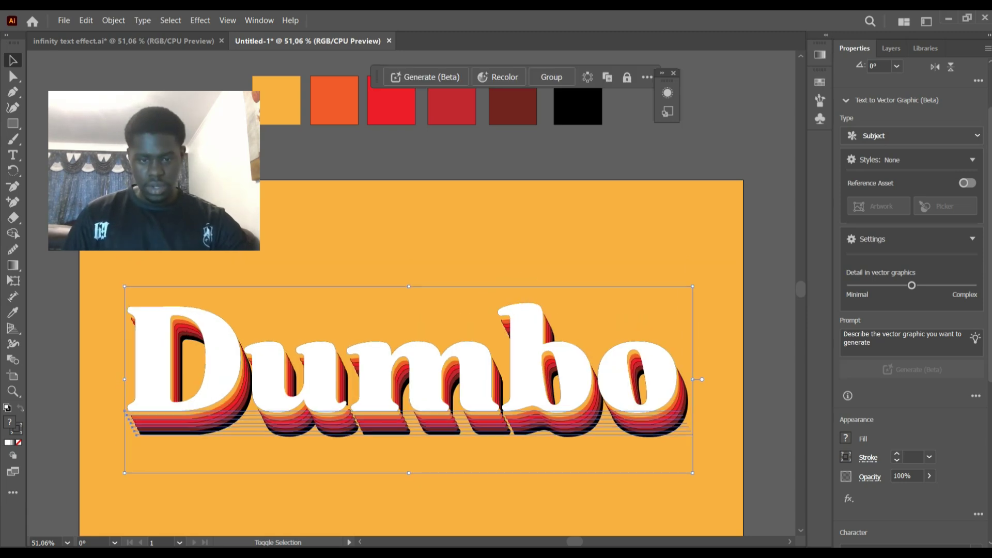
Scale the selected Dumbo layers down to a text size of about 218.78 pt and reposition them
left_click_drag(692, 473, 577, 435)
left_click_drag(529, 370, 604, 412)
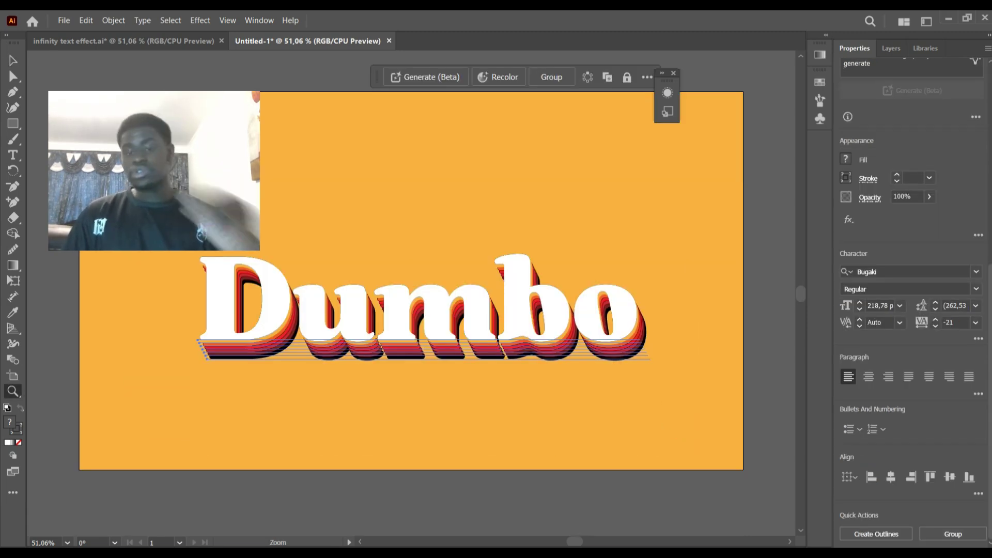
key("v")
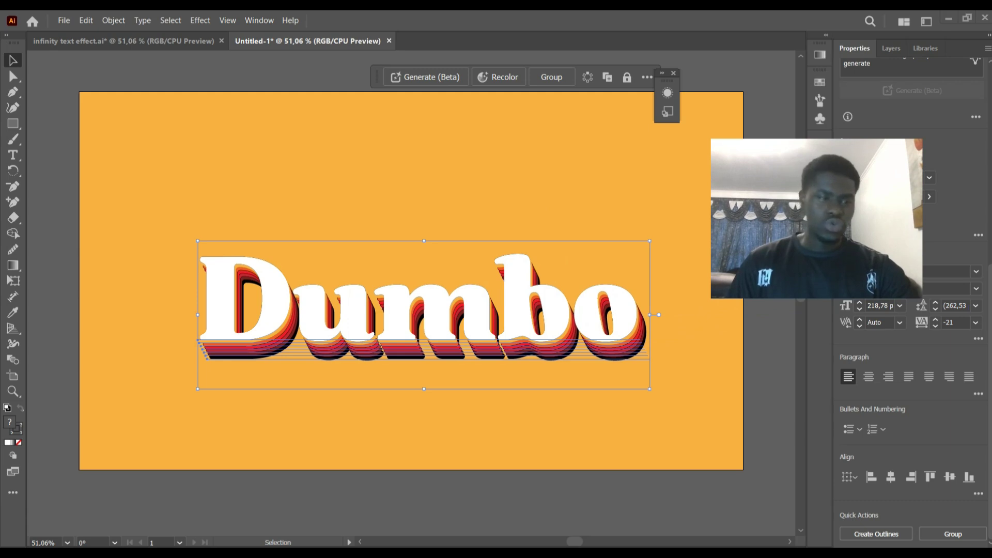
Group all the Dumbo text layers and move the group higher on the artboard
left_click(436, 310)
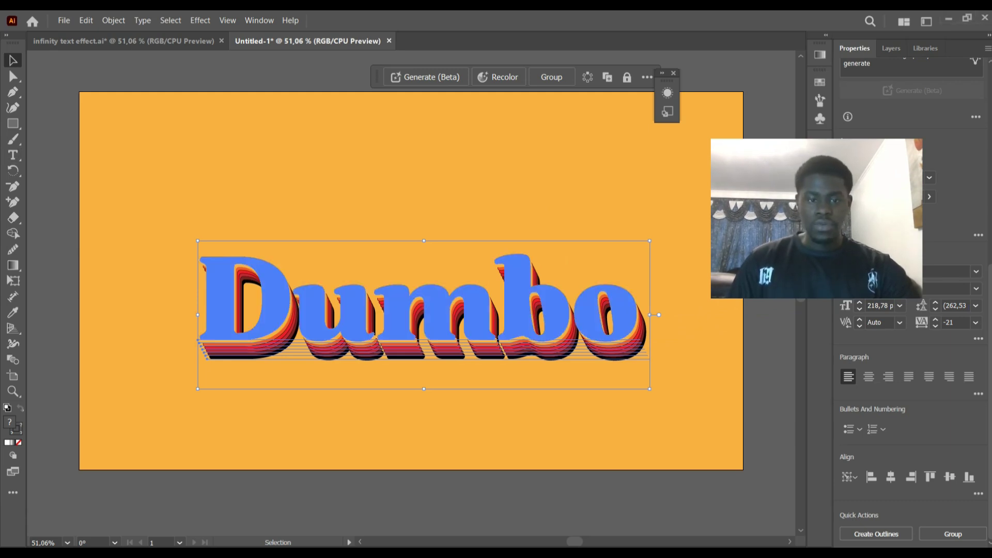
left_click(172, 200)
left_click_drag(173, 199, 408, 373)
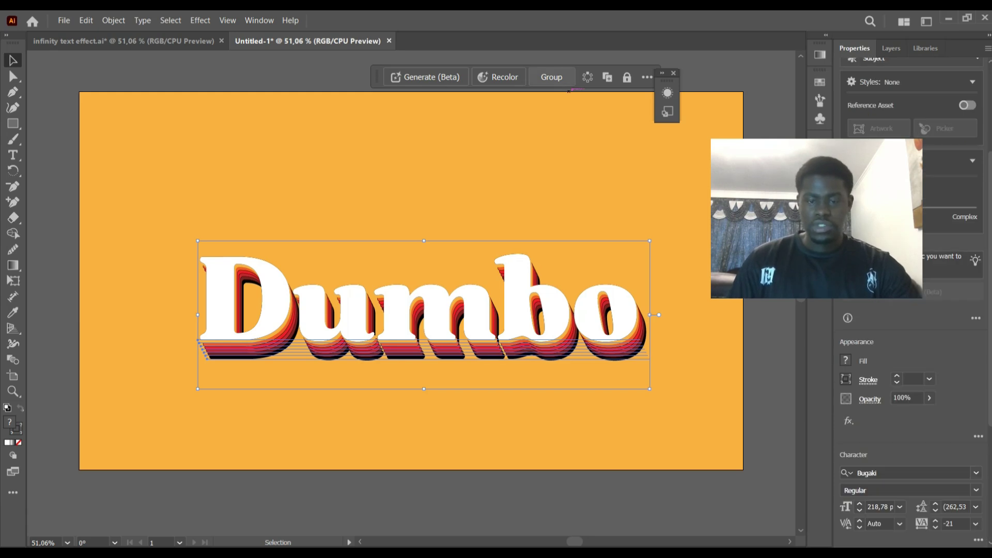
left_click_drag(531, 308, 517, 259)
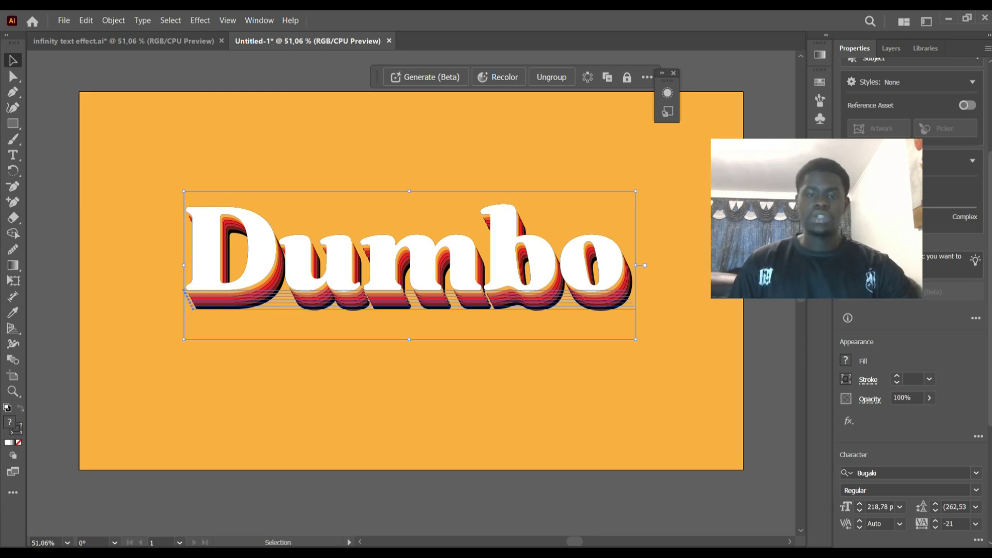
Reposition the grouped Dumbo text close to the center of the artboard
left_click_drag(623, 271, 622, 292)
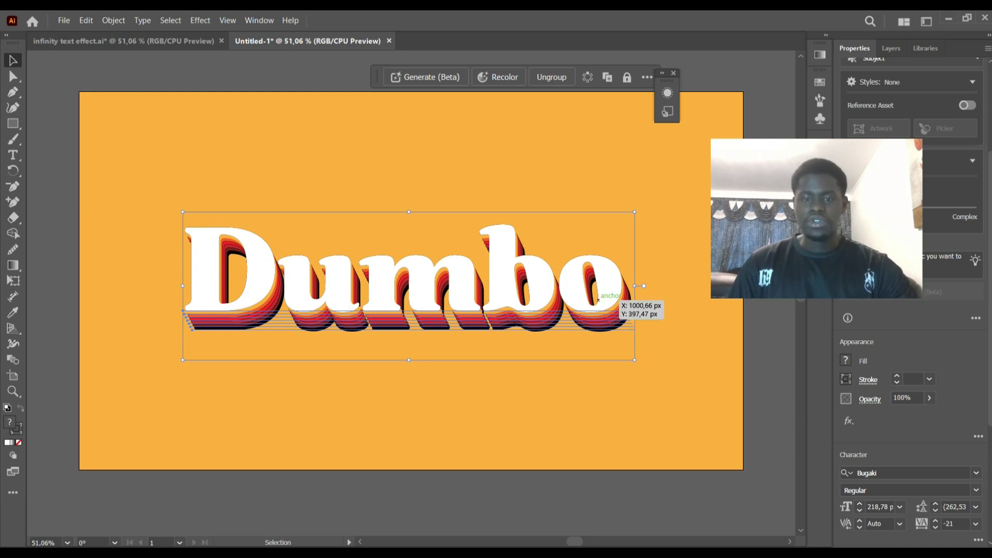
left_click_drag(584, 298, 582, 282)
key("ctrl+shift+a")
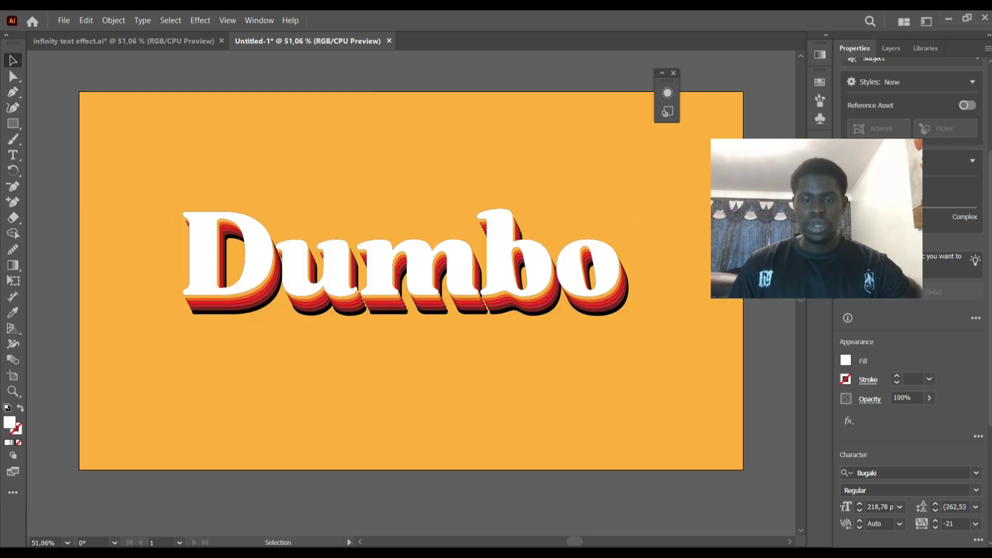
left_click_drag(578, 272, 585, 285)
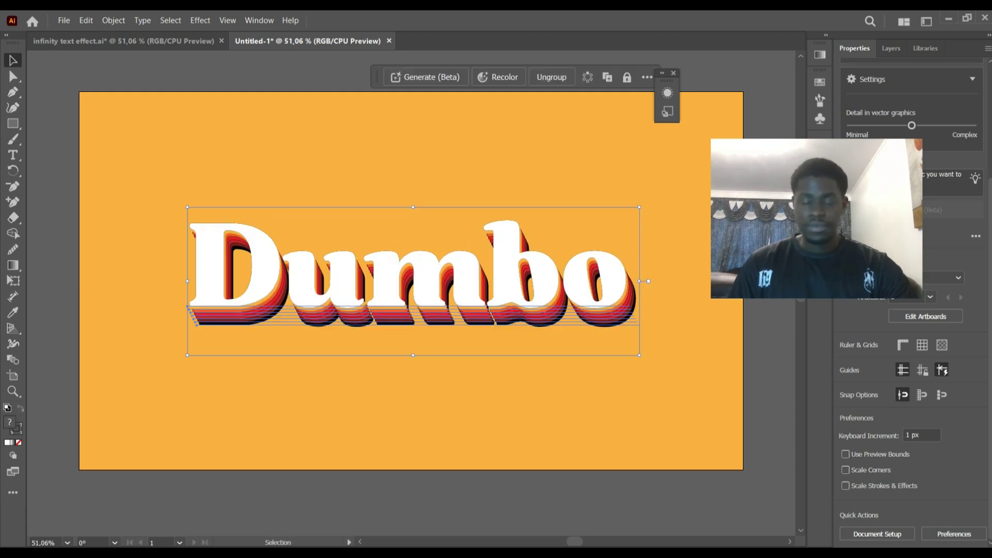